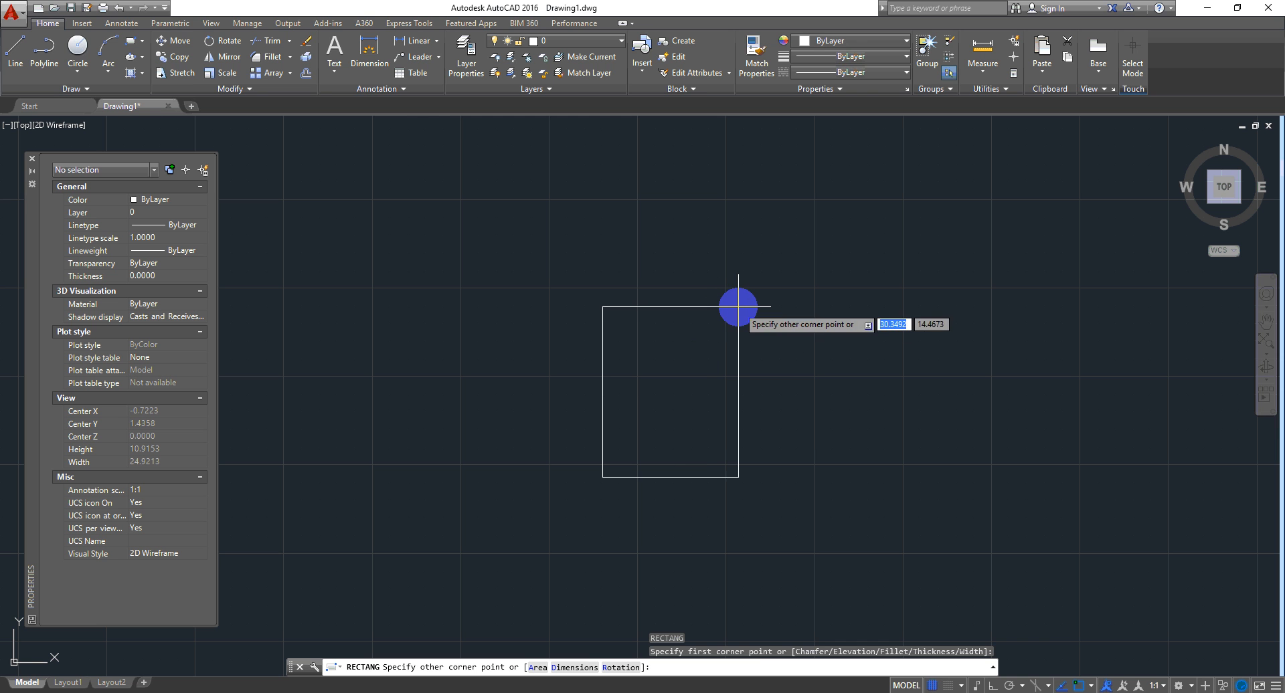
Step: Complete the rectangle as a 10 by 10 square from its first corner
key("F8")
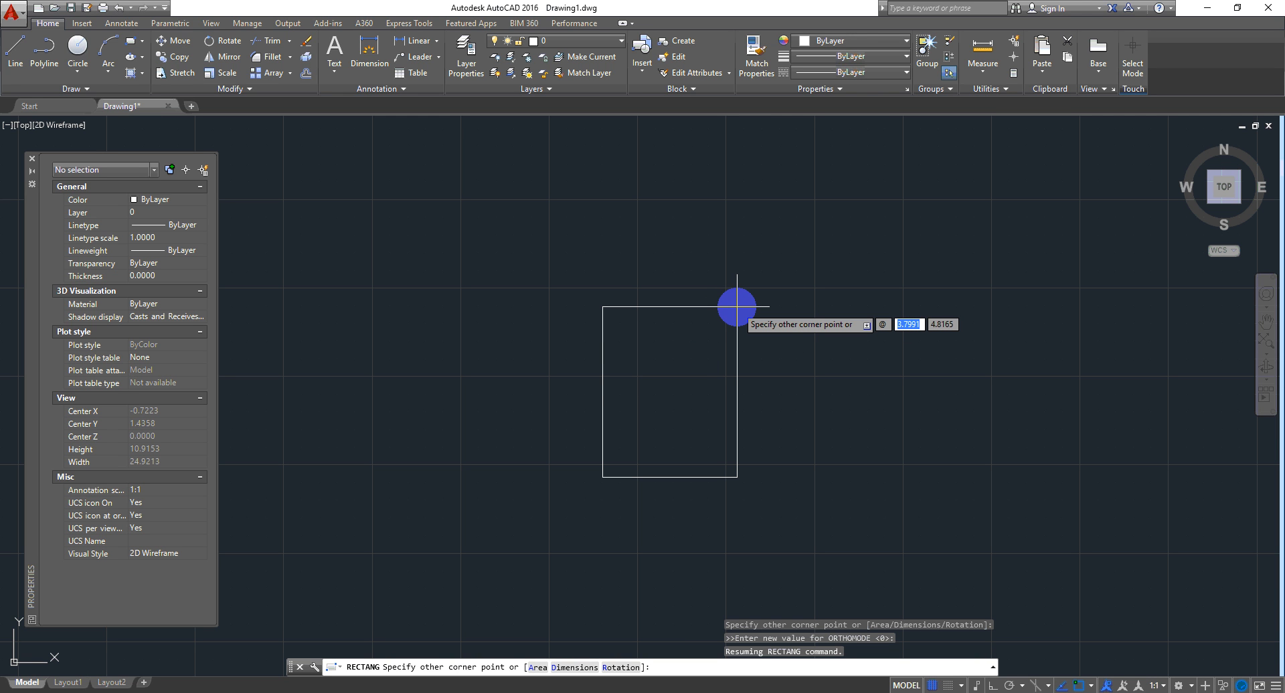
key("Tab")
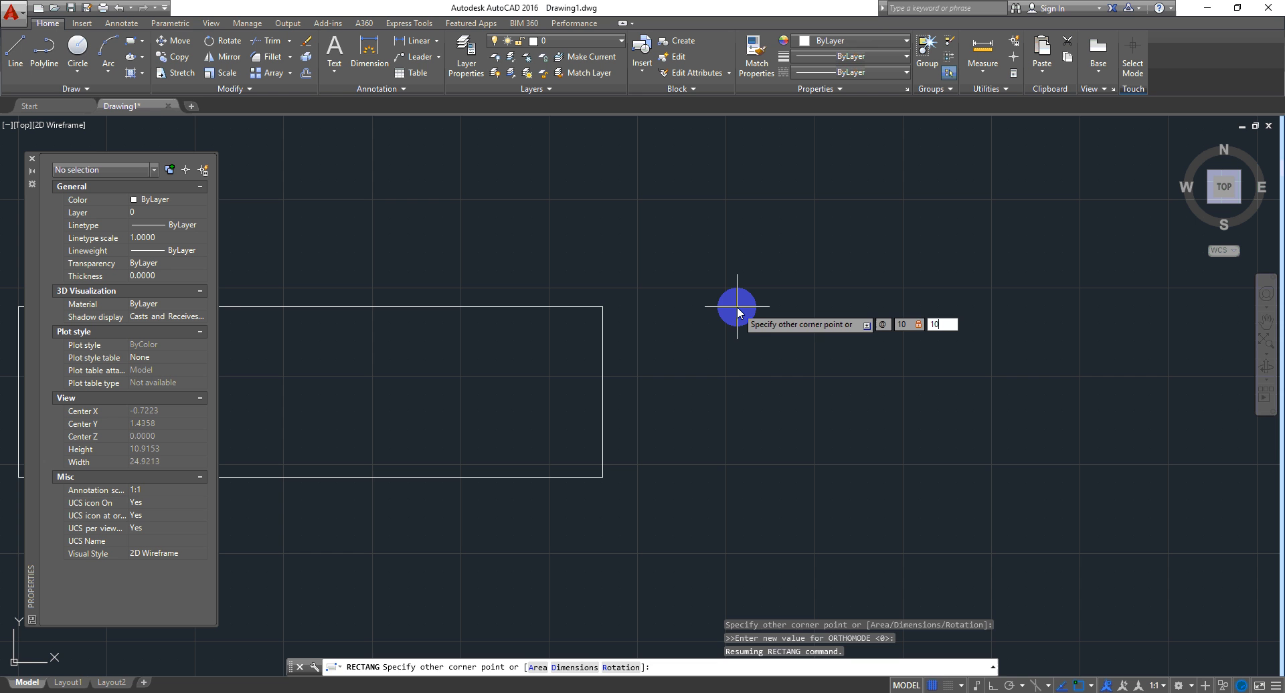
key("Return")
Step: Define the square as block 1 with its lower-left corner as base point, redefining the existing block and opening it in the block editor
middle_click_drag(778, 312, 703, 496)
scroll(696, 422, "down", 1)
scroll(717, 322, "down", 2)
left_click(777, 422)
left_click(715, 448)
middle_click_drag(715, 448, 681, 387)
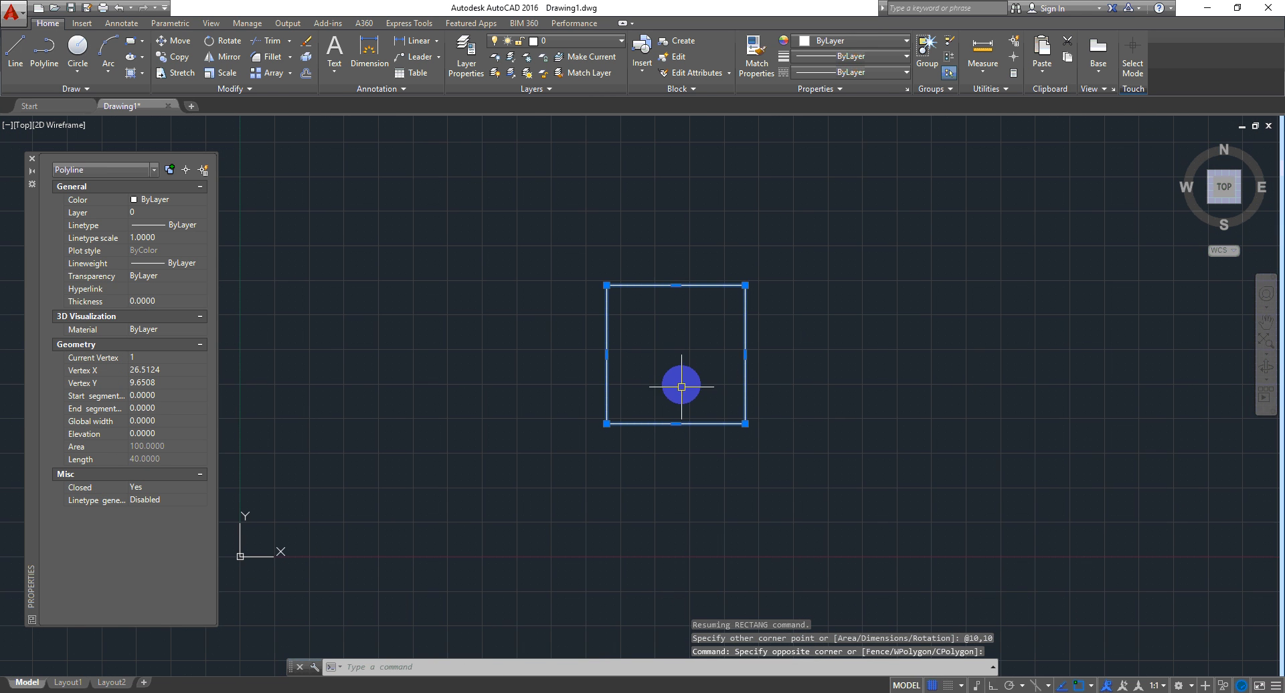
type("block")
key("Return")
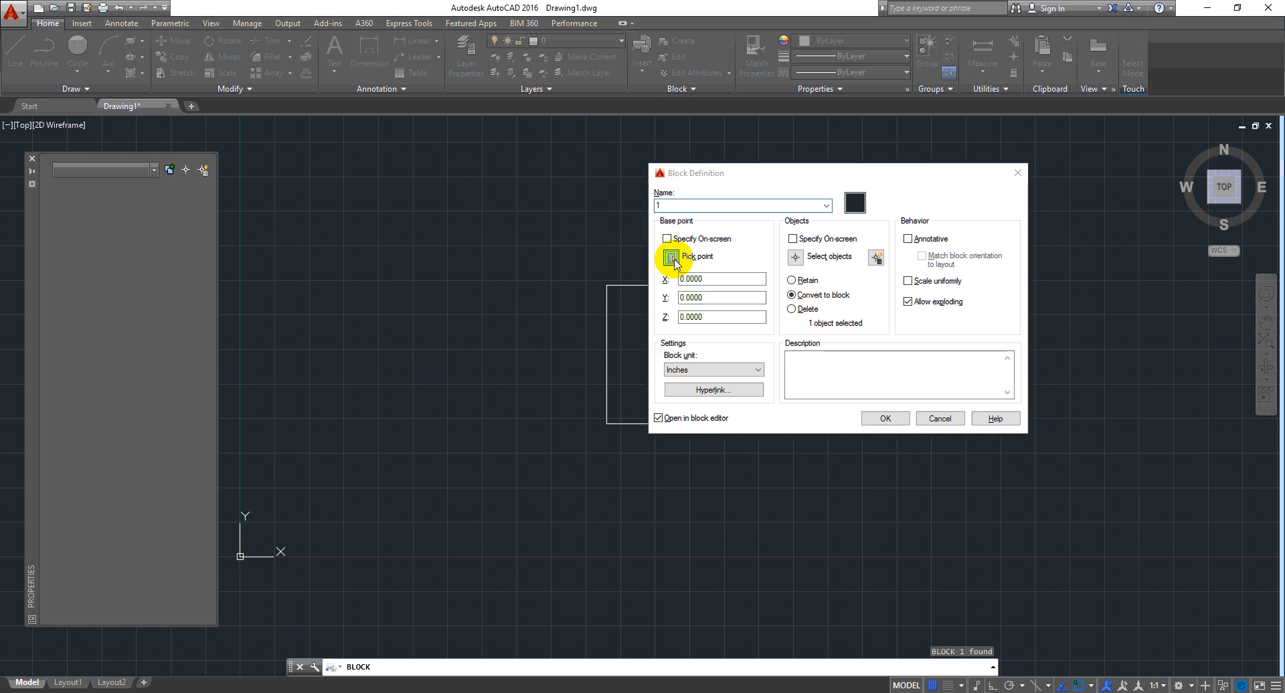
left_click(672, 257)
left_click(606, 424)
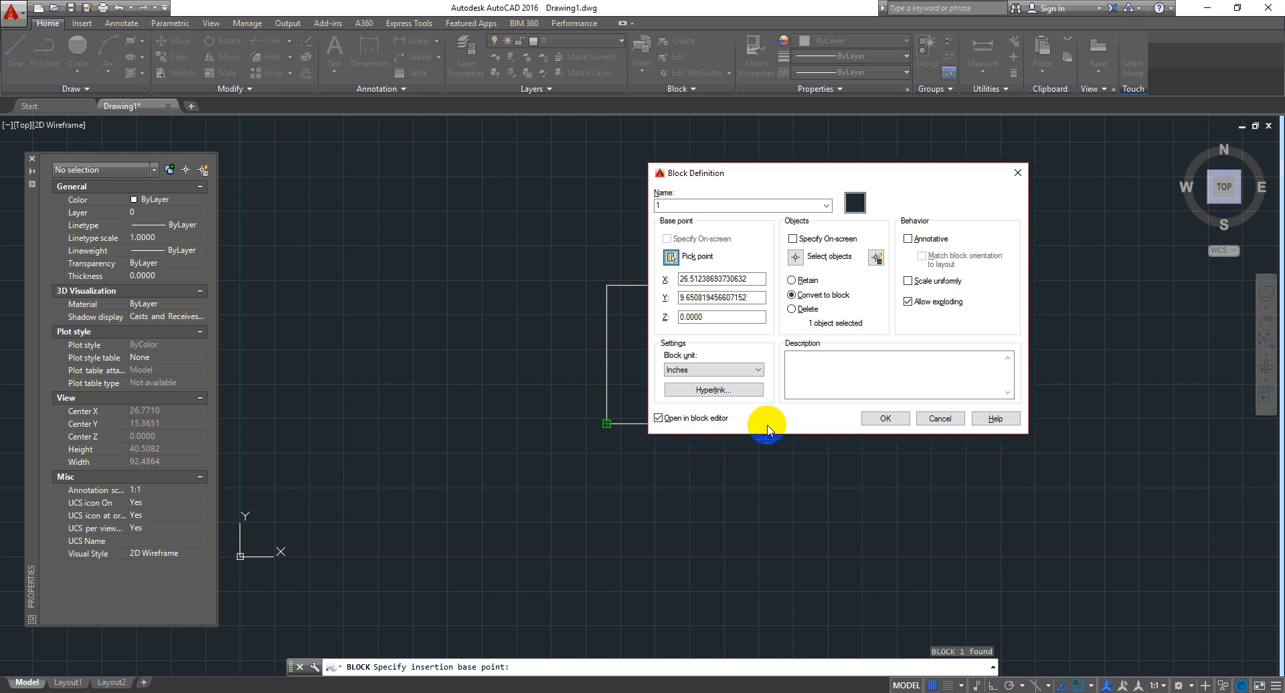
left_click(883, 419)
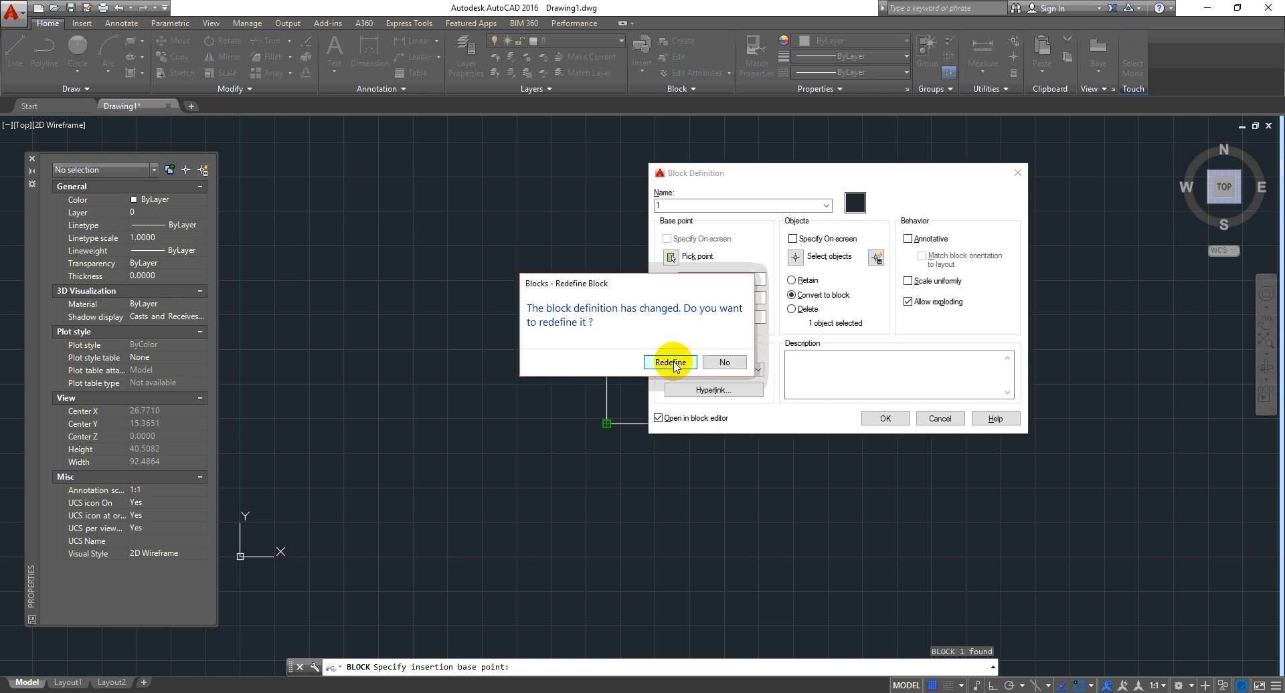
left_click(672, 363)
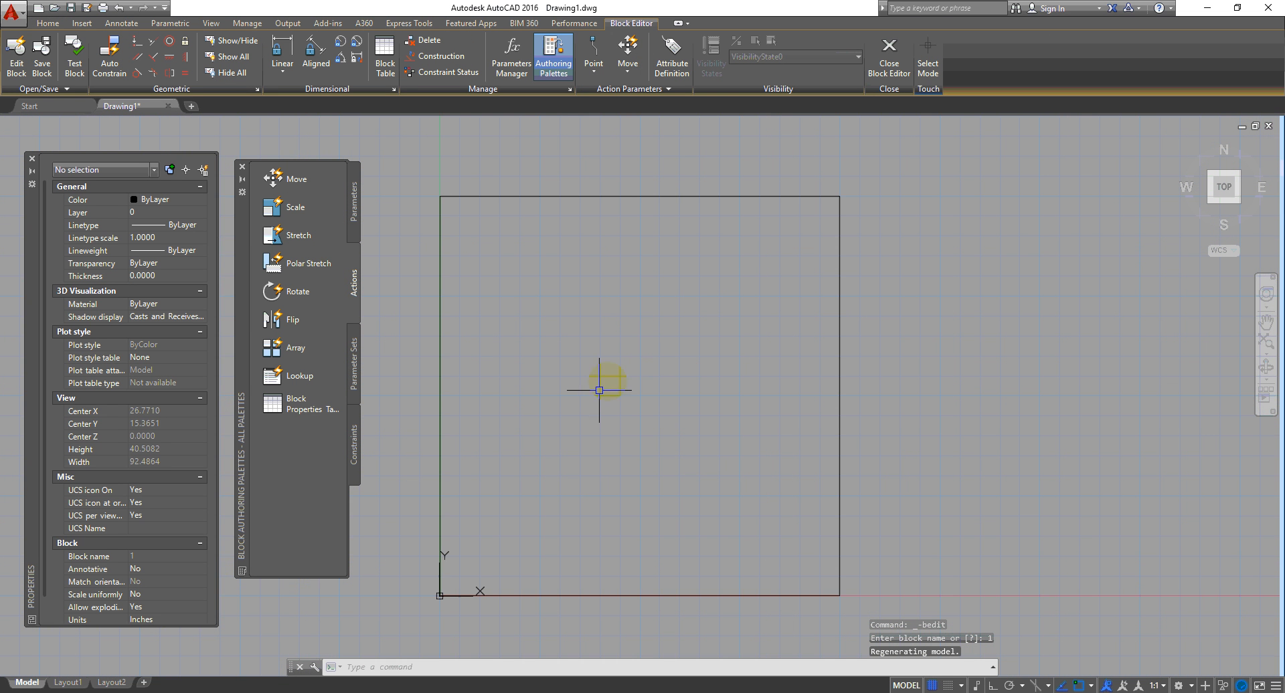
Step: Add a linear parameter from the square's upper-left corner to its upper-right corner, with the label above the top edge
scroll(651, 407, "down", 2)
middle_click_drag(622, 421, 760, 396)
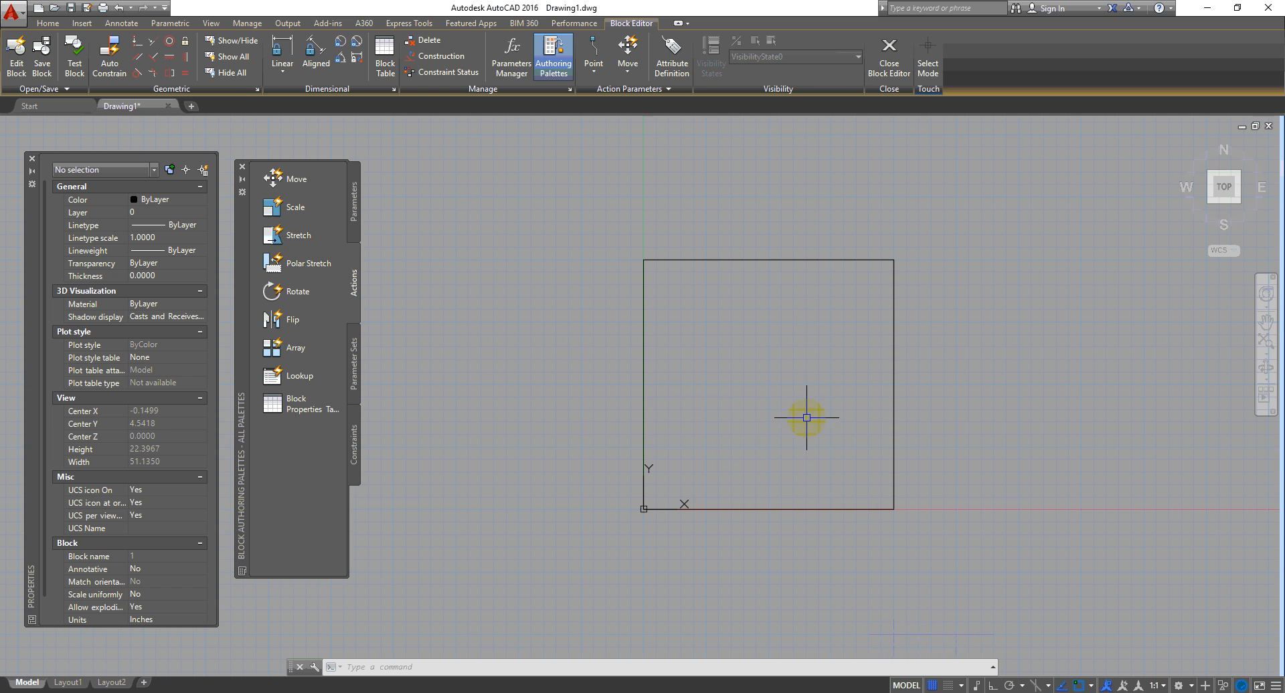
left_click(352, 220)
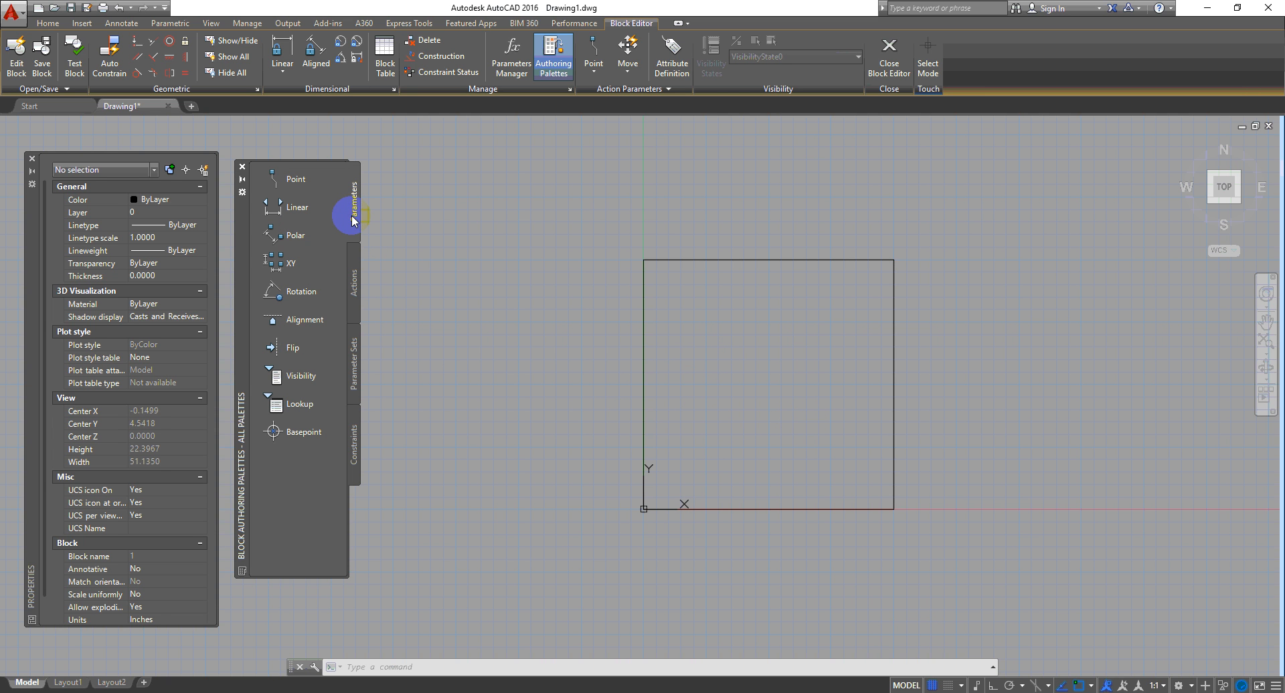
left_click(275, 207)
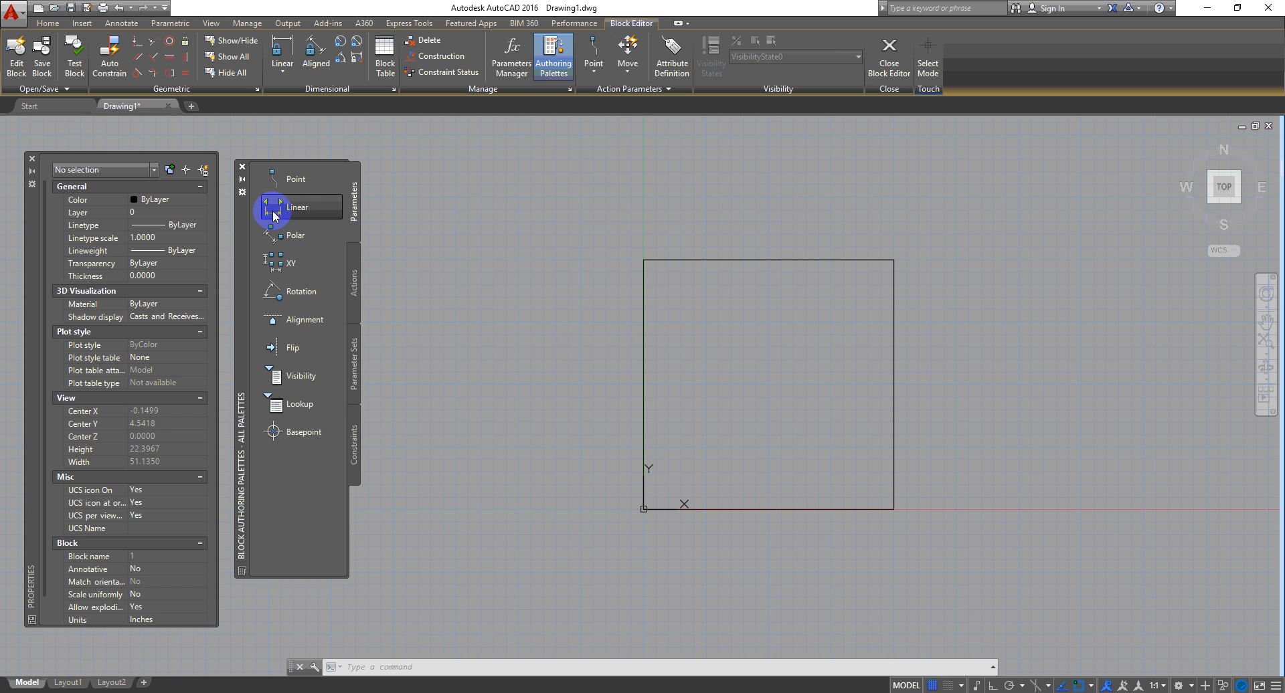
left_click(643, 259)
left_click(894, 260)
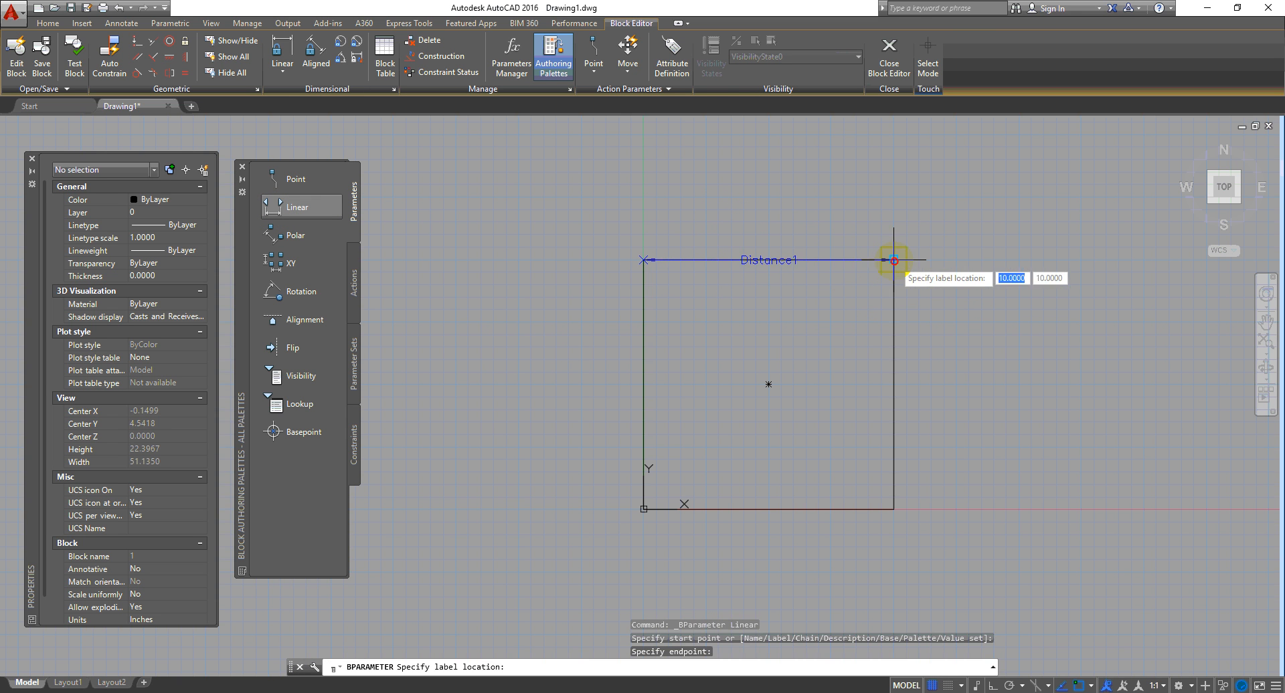
left_click(884, 216)
Step: Set the Distance1 parameter's distance type to Increment with an increment of 1
left_click(856, 239)
left_click(826, 184)
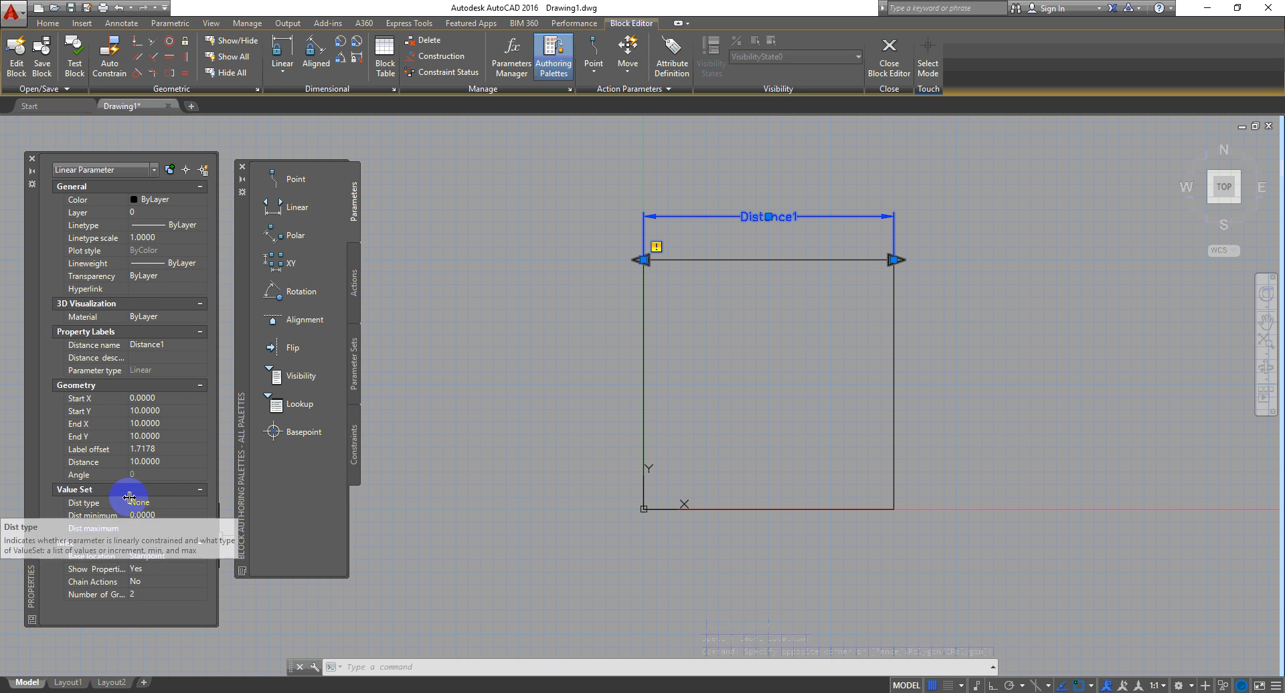
left_click(202, 506)
left_click(202, 506)
left_click(202, 506)
left_click(202, 506)
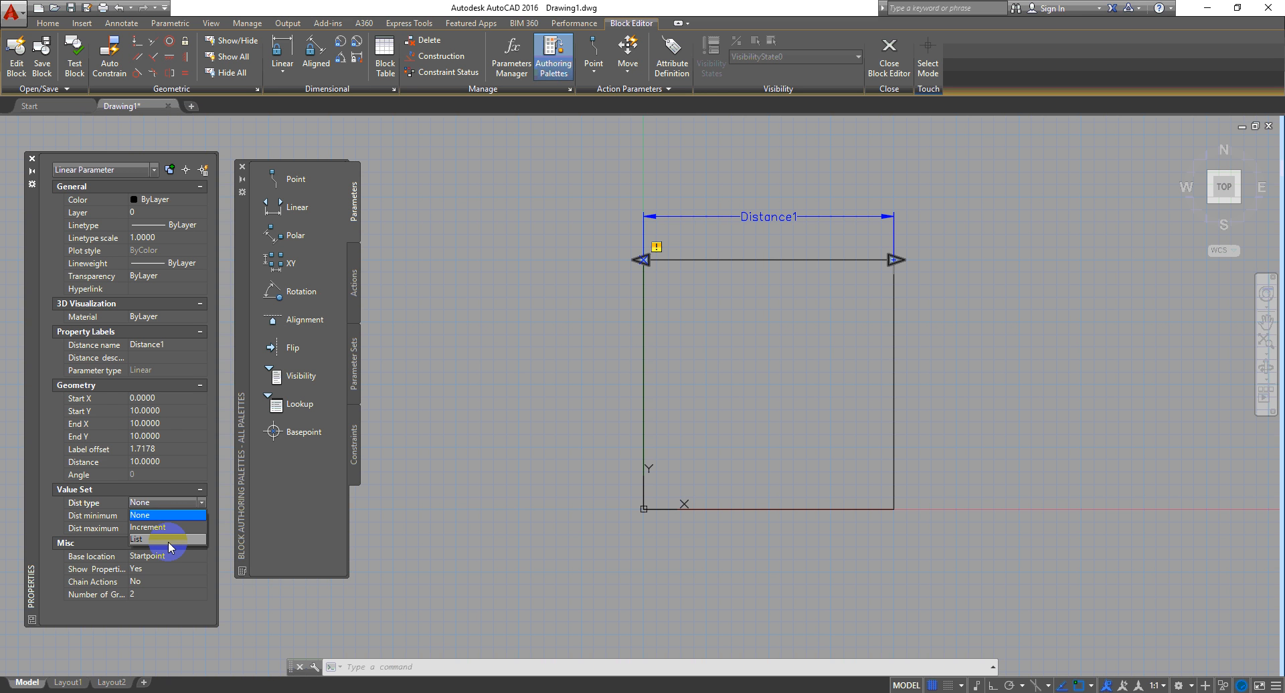
left_click(174, 527)
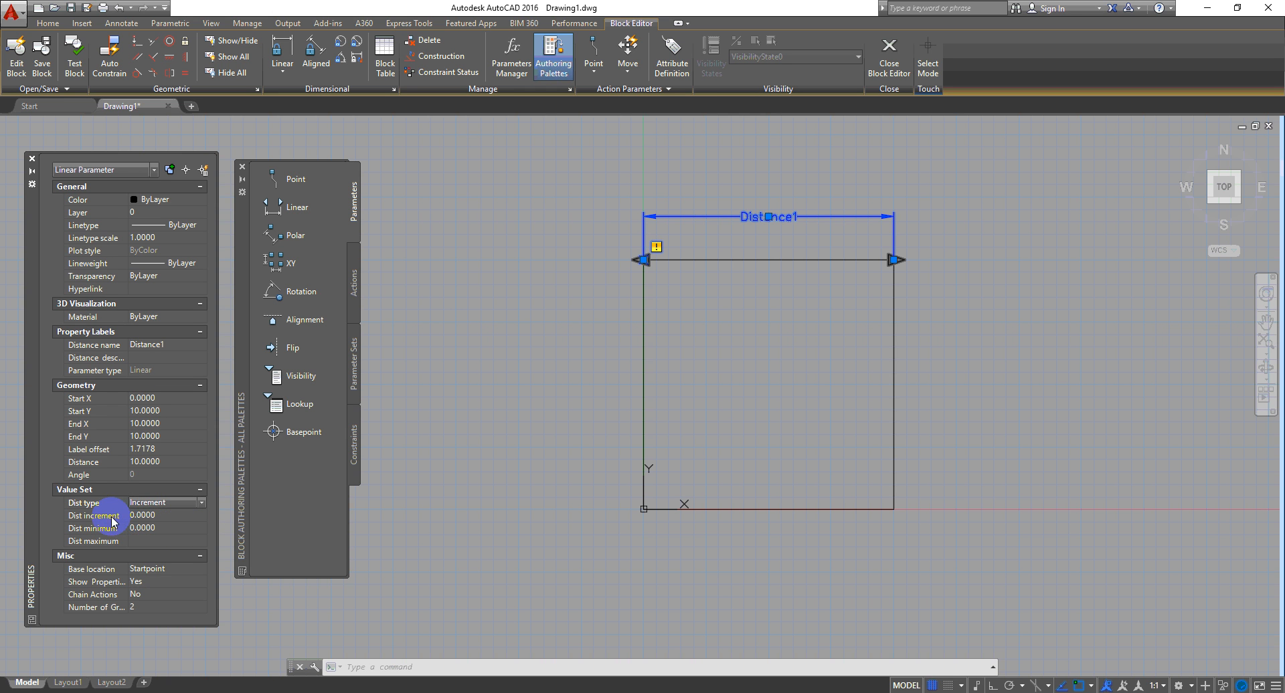
left_click(172, 515)
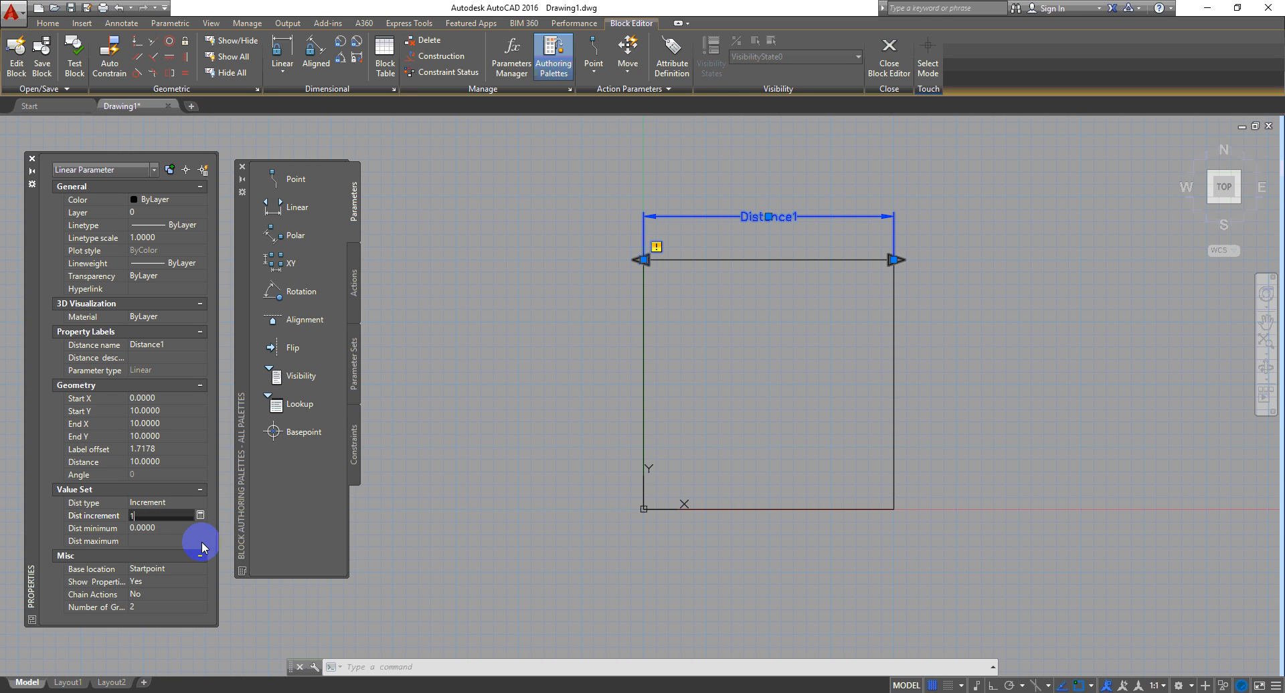
left_click(889, 60)
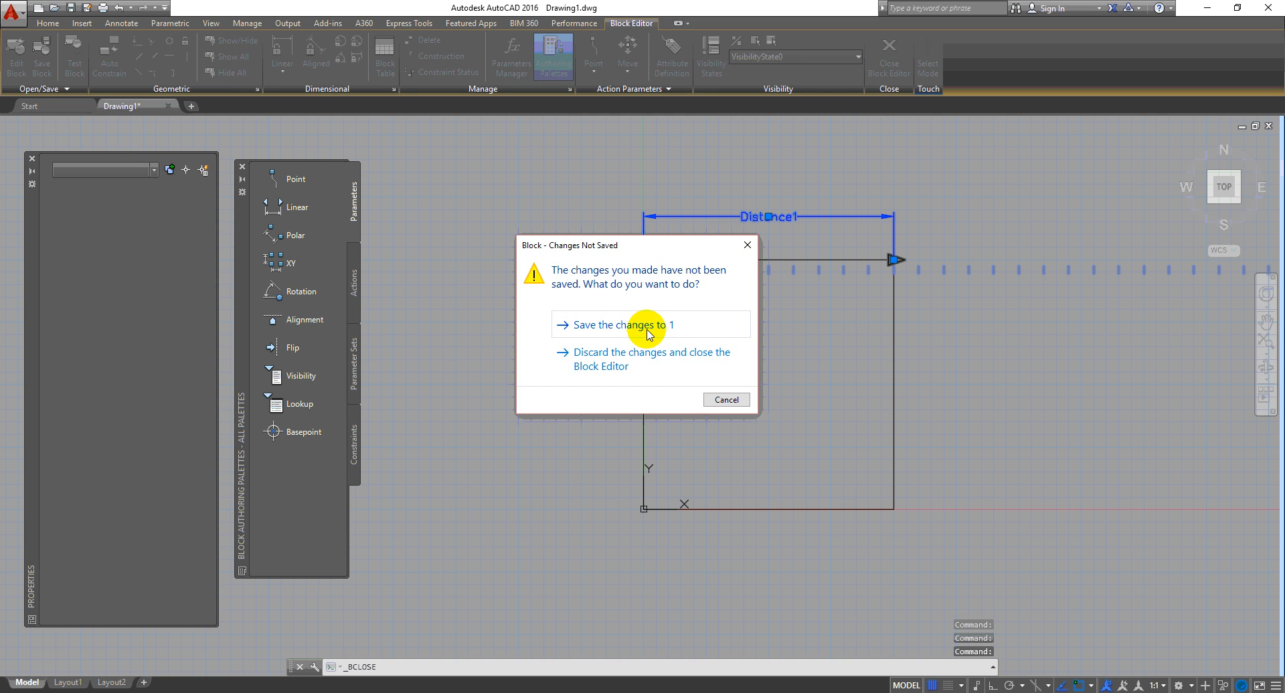
left_click(722, 402)
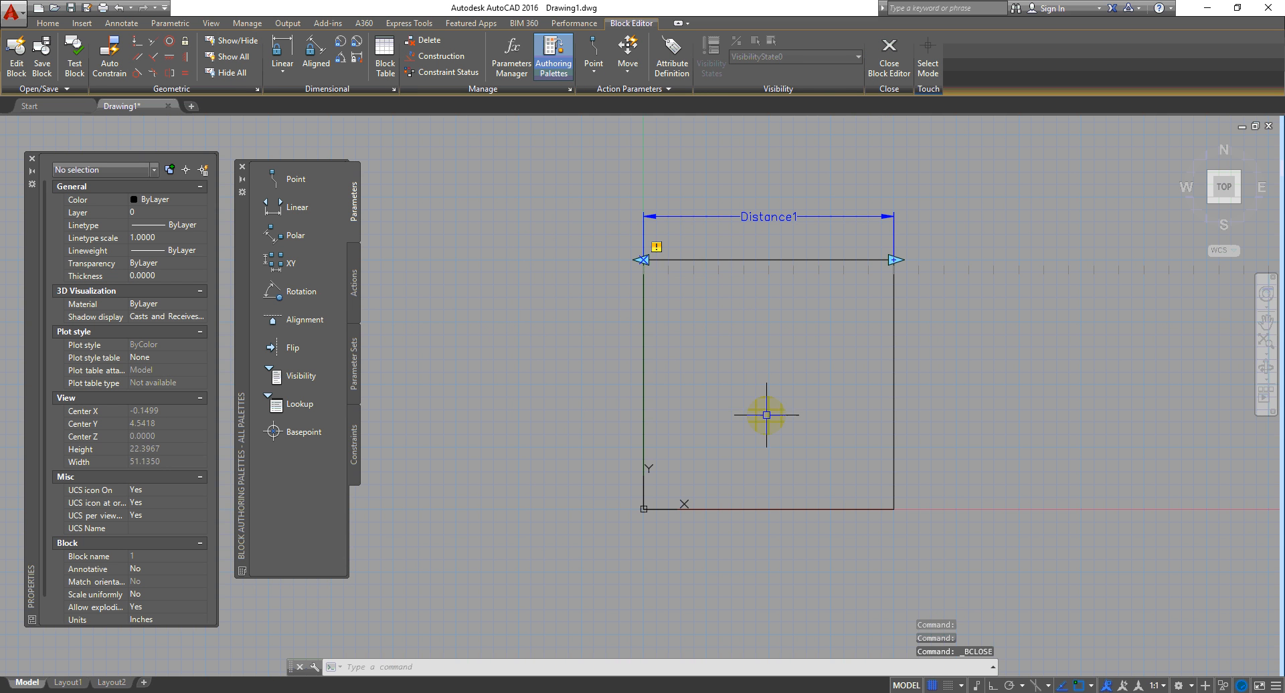
Step: Add a Stretch action at Distance1's right endpoint, framing the square's right side with the square as object, and close the block editor saving changes
left_click(353, 295)
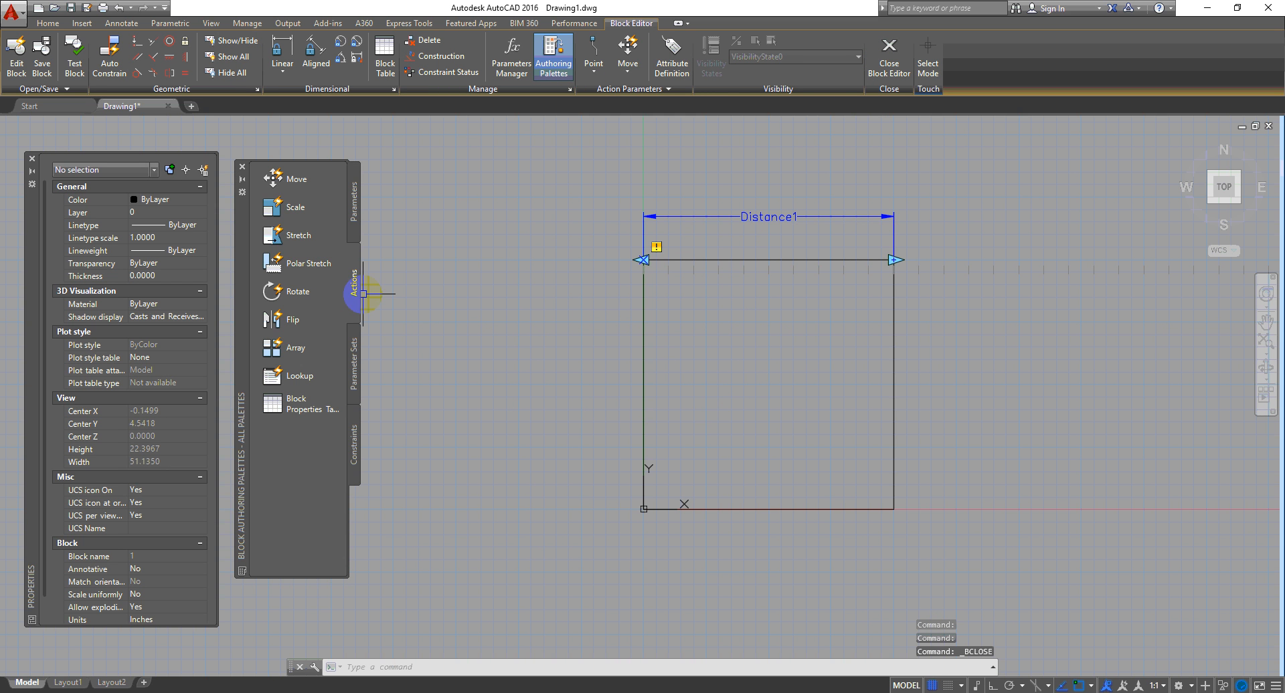
left_click(288, 236)
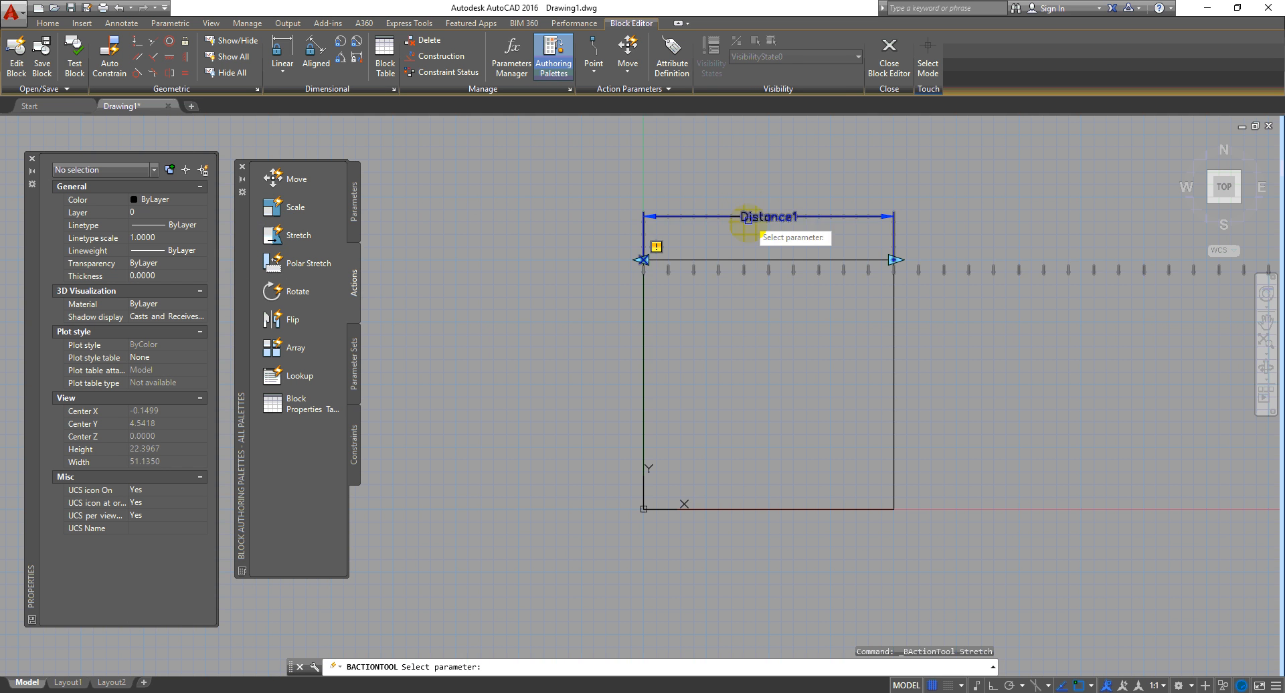
left_click(848, 219)
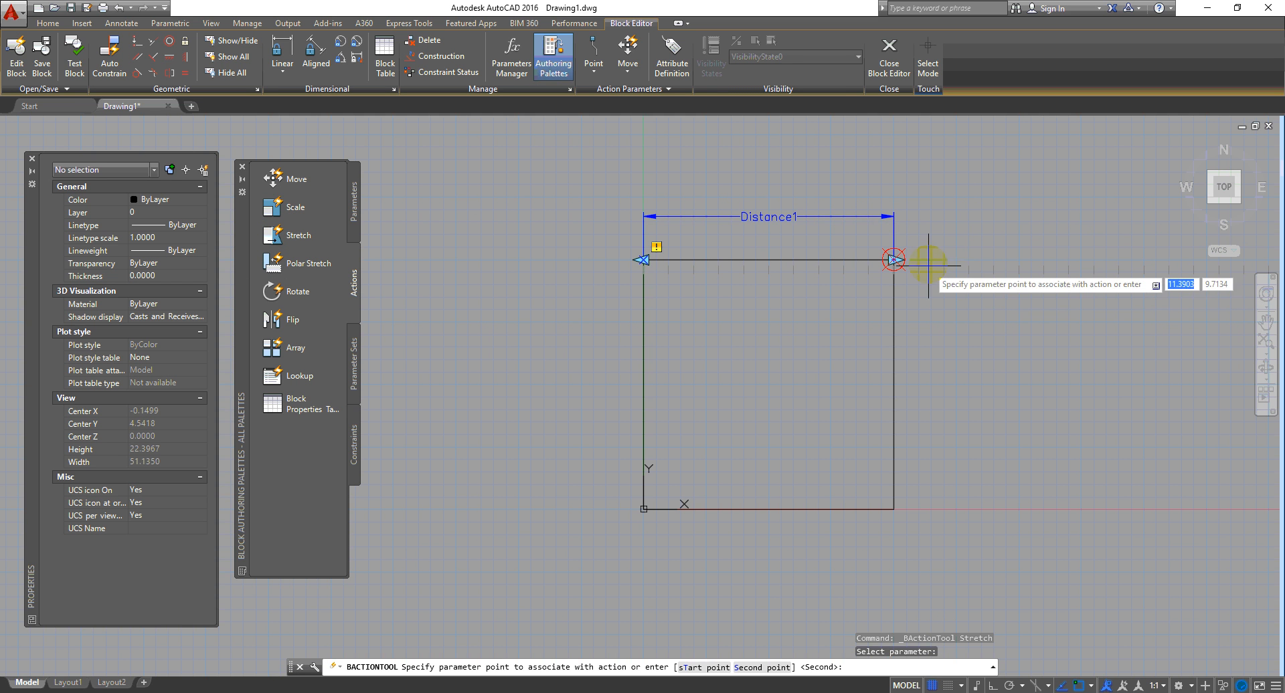
left_click(942, 247)
left_click(966, 180)
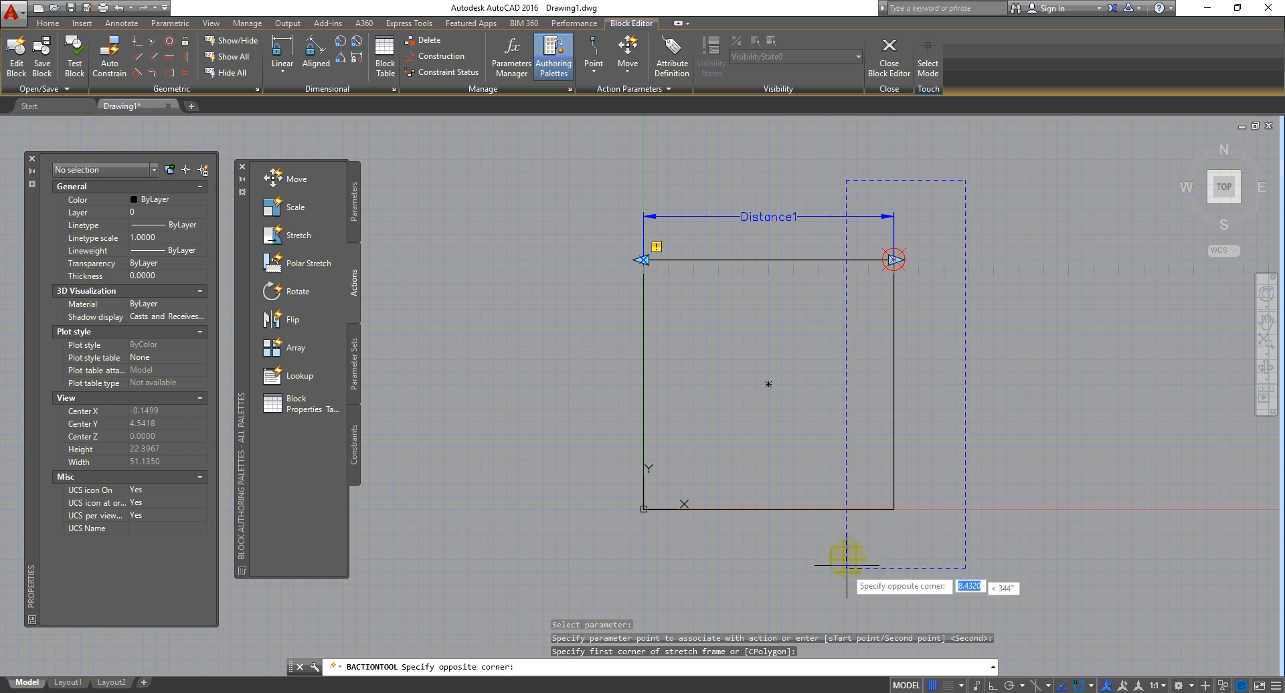
left_click(845, 539)
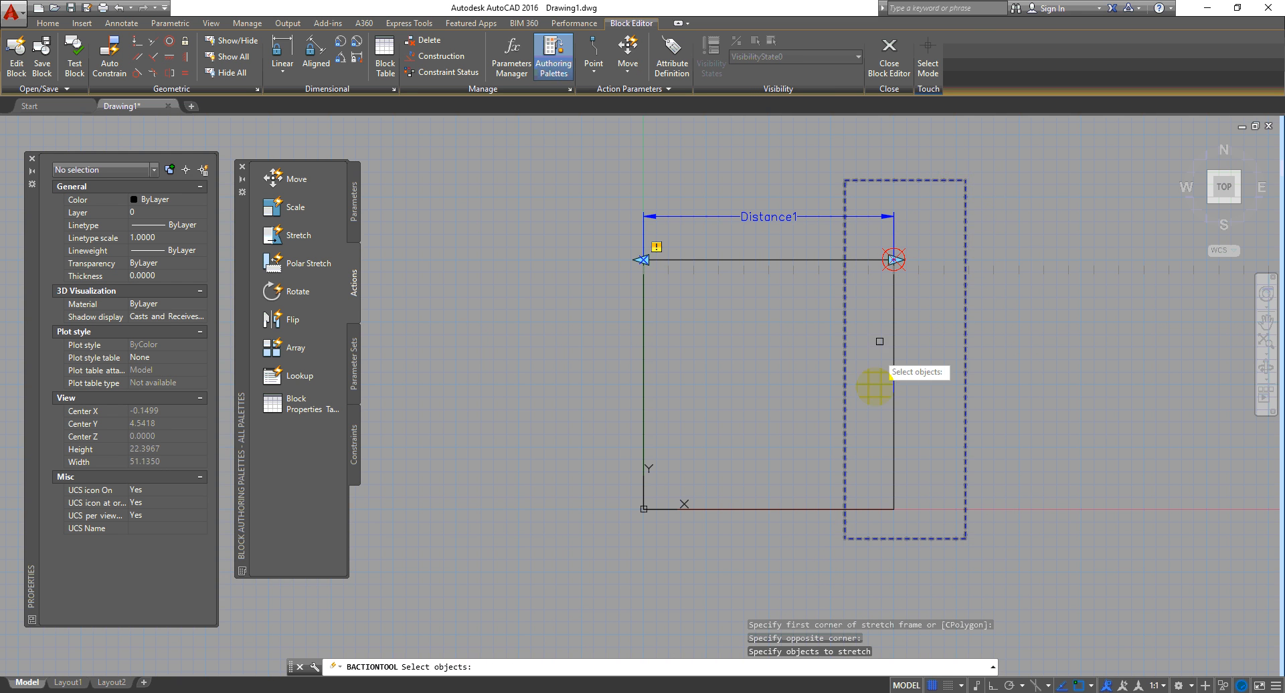
left_click(912, 325)
left_click(860, 380)
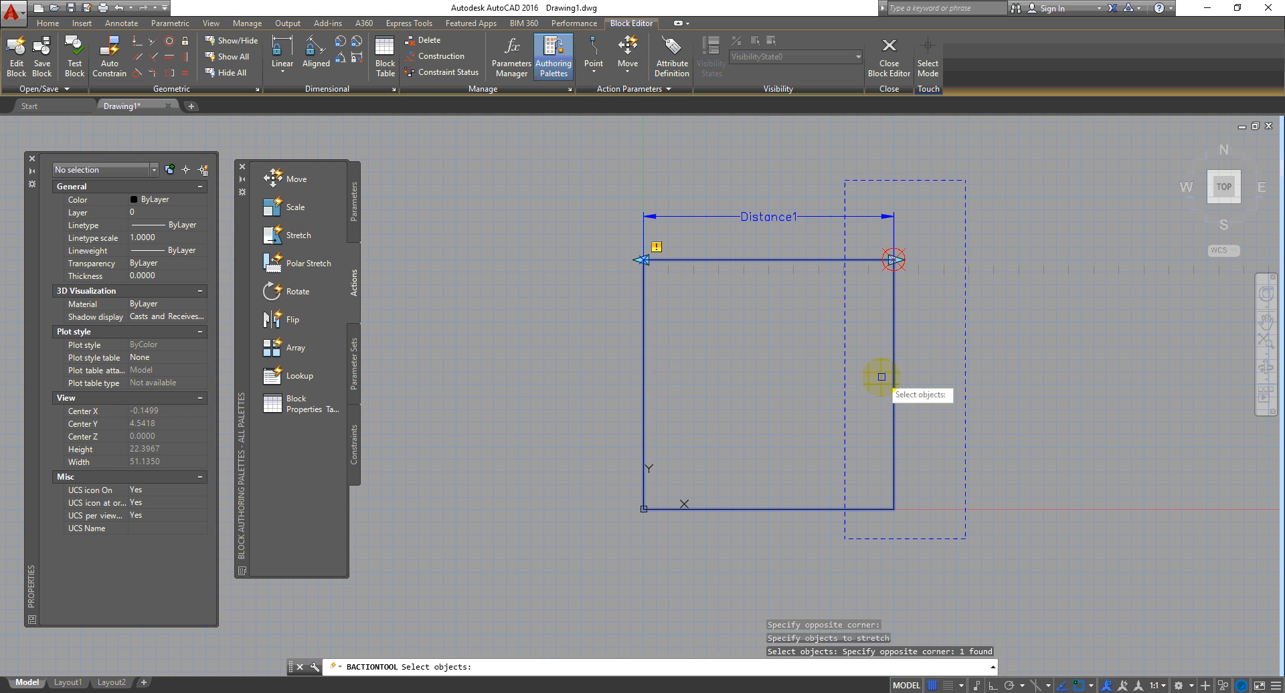
key("Return")
left_click(891, 64)
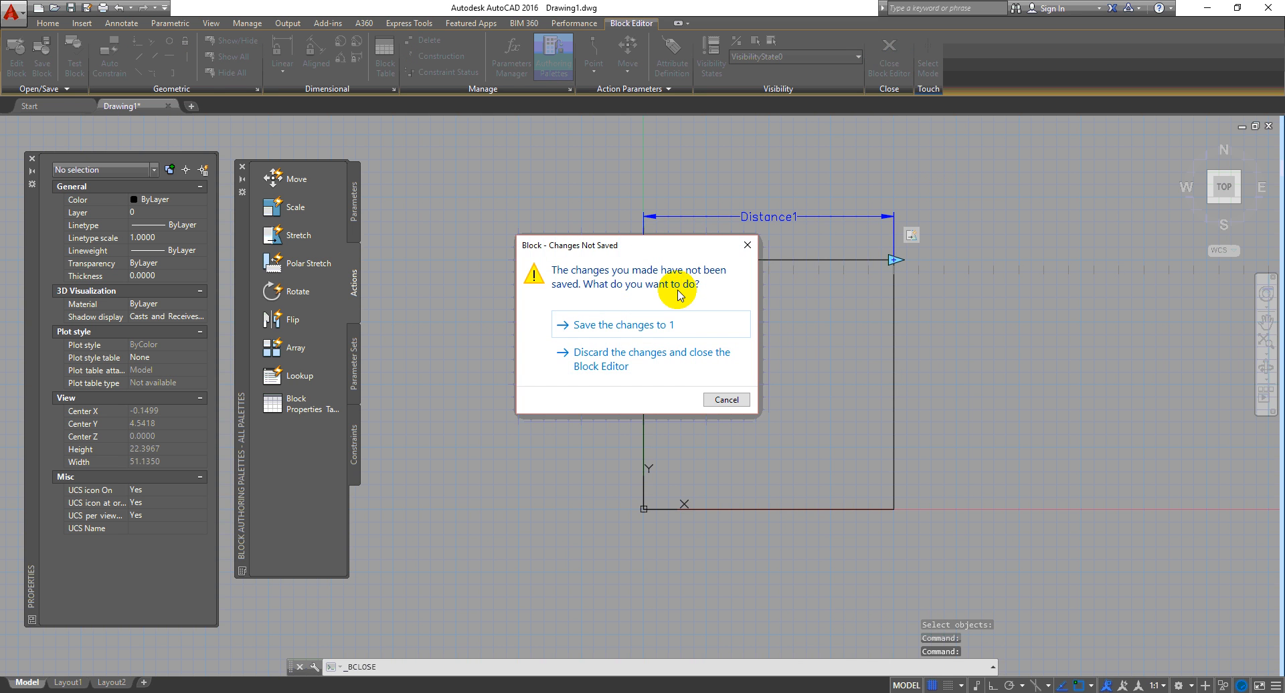
left_click(652, 322)
Step: Stretch the block reference horizontally with its Distance1 grip to a length of 20
left_click(838, 350)
left_click(601, 459)
middle_click_drag(766, 451, 715, 475)
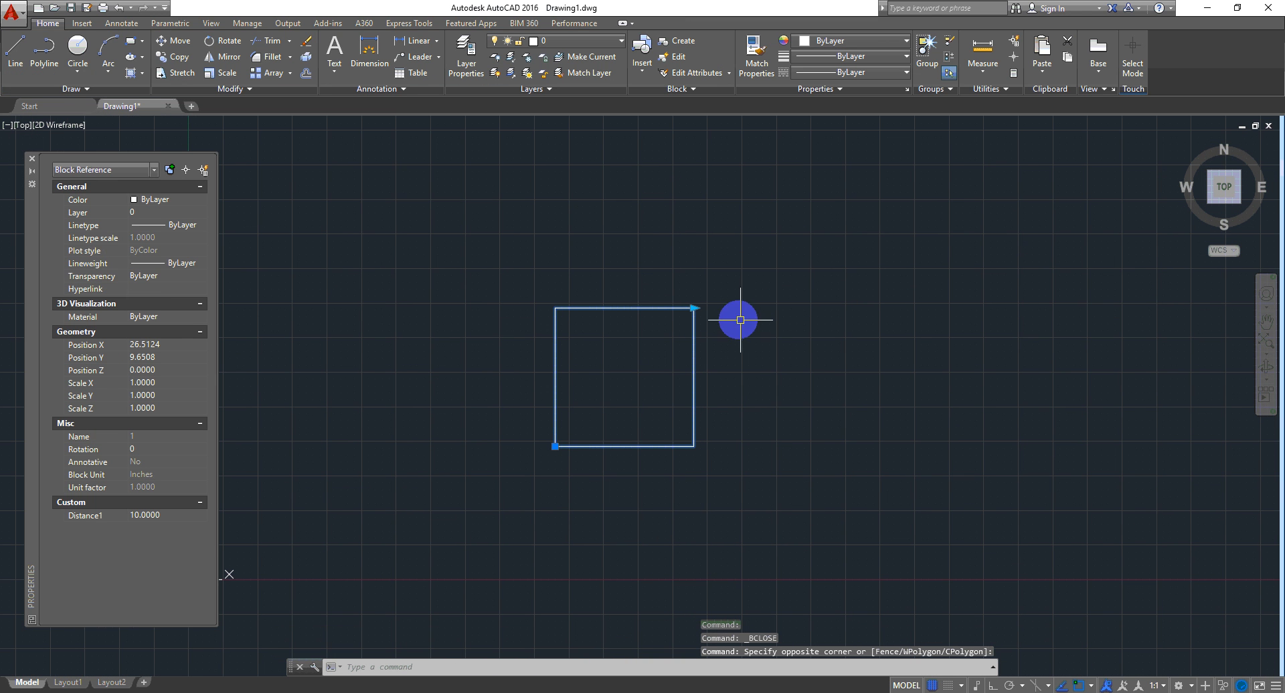
left_click(693, 309)
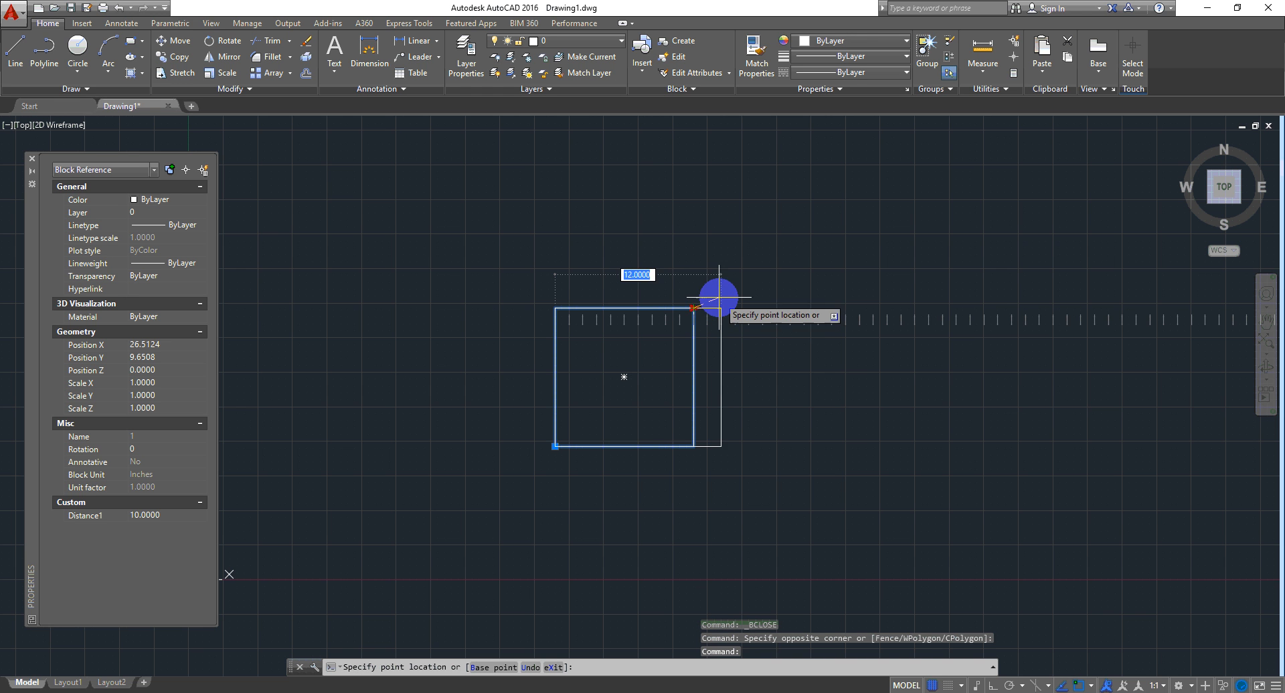
scroll(731, 289, "up", 2)
scroll(731, 288, "up", 2)
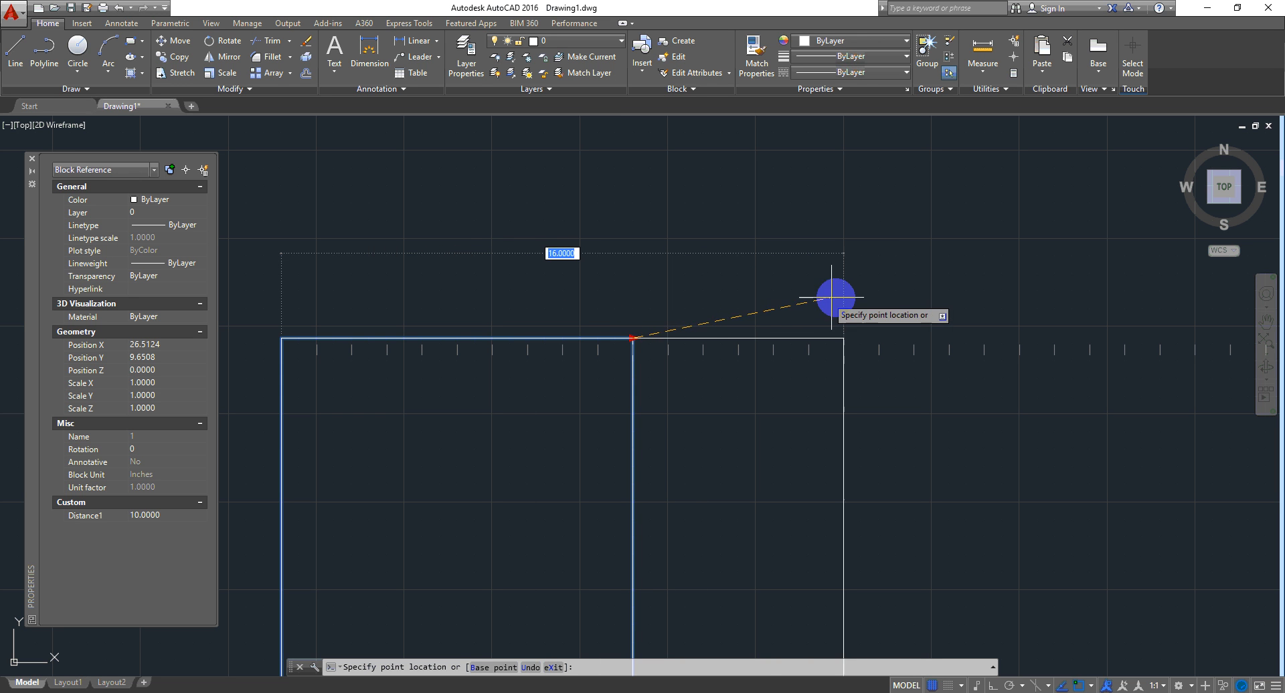
left_click(982, 313)
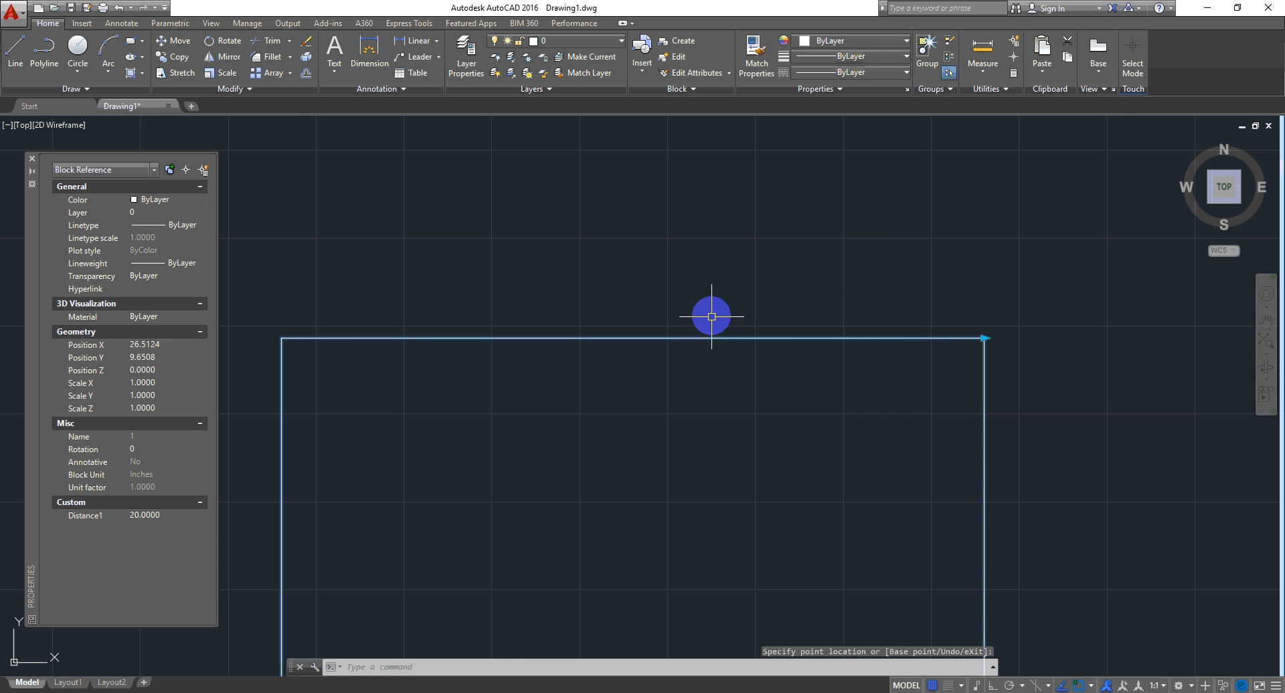
Step: Reopen the stretched block in the block editor
scroll(715, 313, "down", 2)
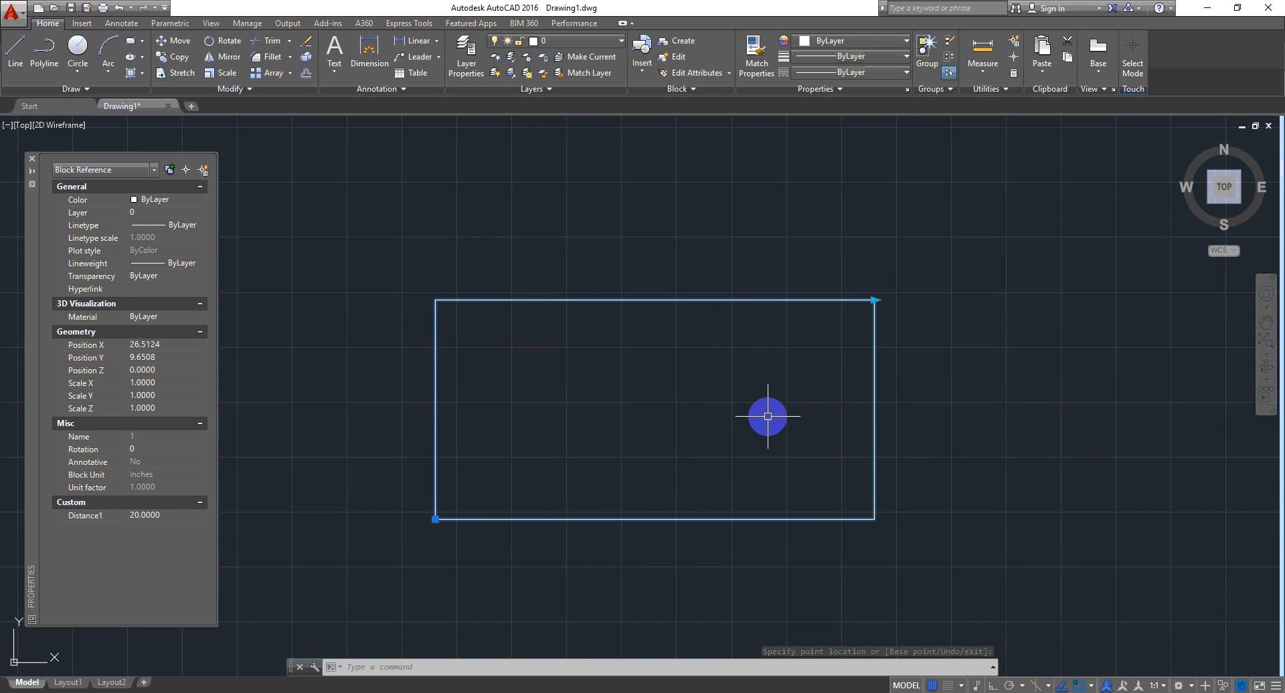
right_click(741, 205)
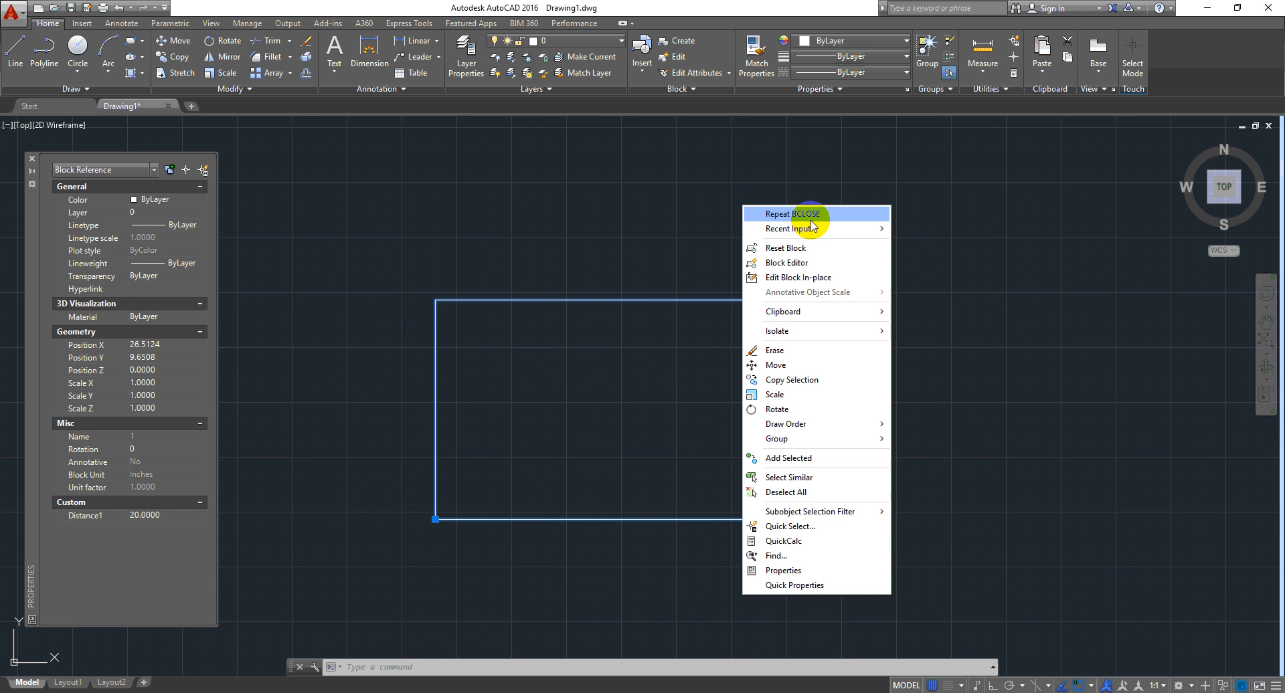
left_click(810, 263)
Step: Set the Distance1 parameter's minimum distance to 2 and maximum distance to 20
left_click(768, 170)
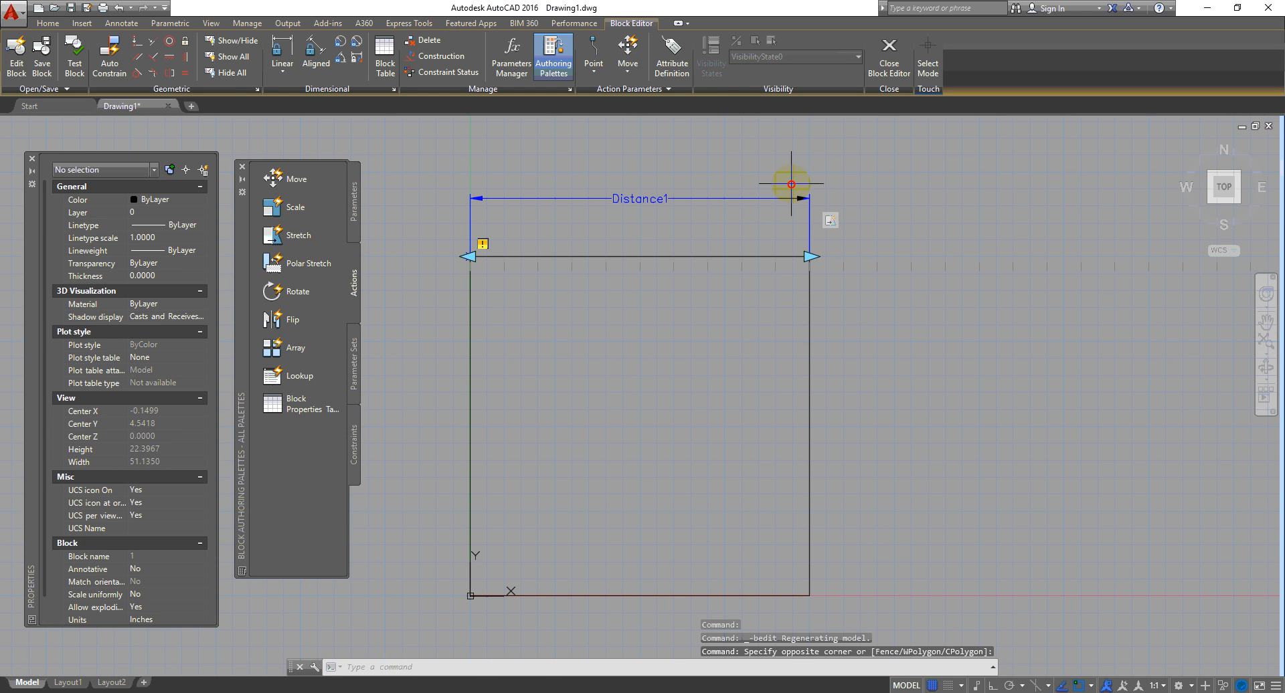
left_click(791, 184)
left_click(790, 237)
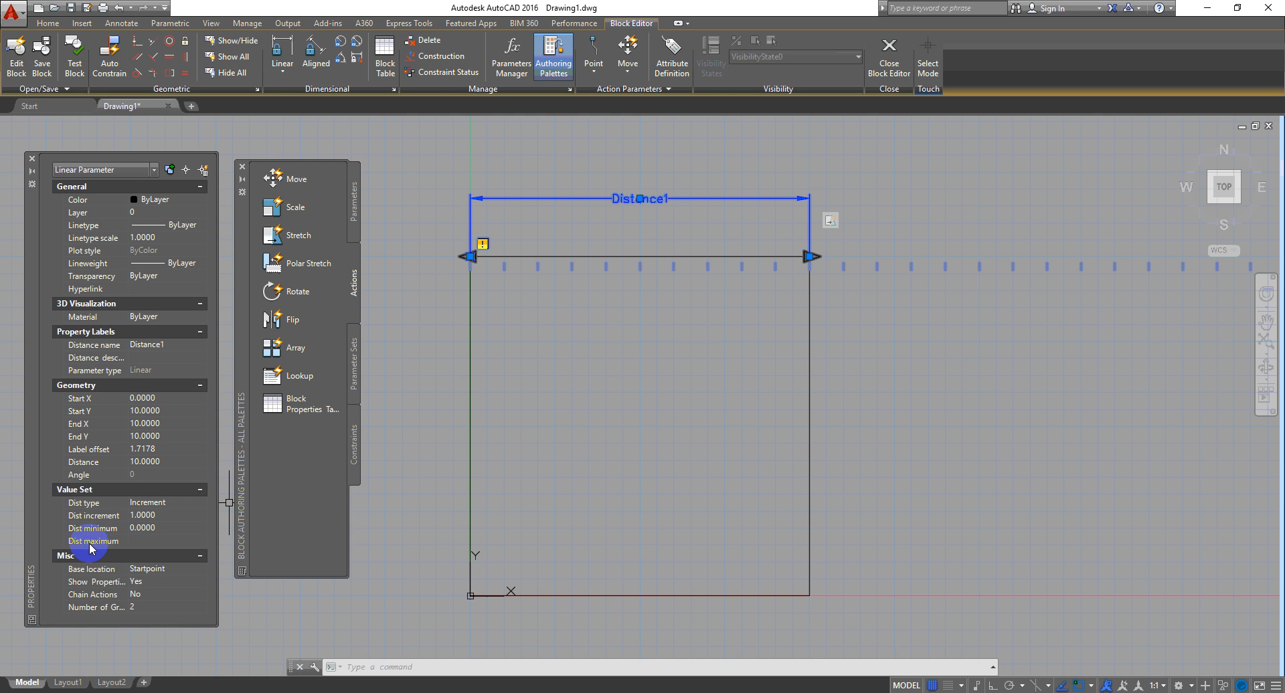
left_click(178, 529)
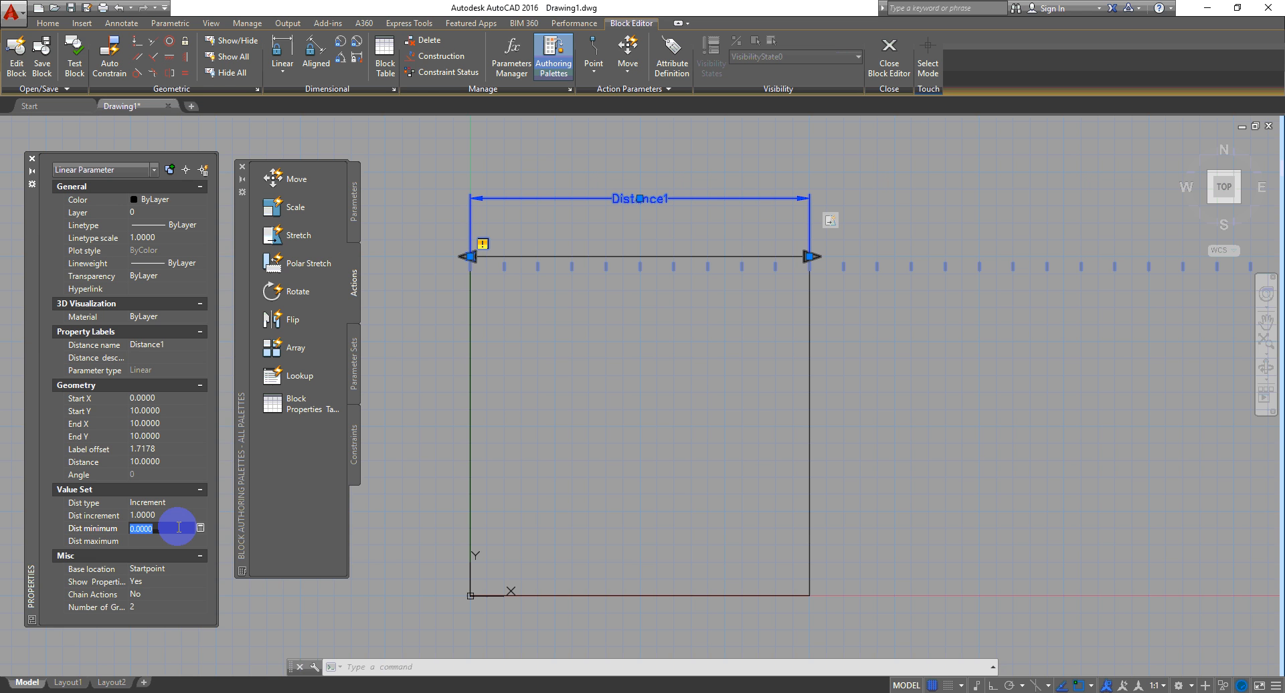
type("2.0000")
left_click(203, 541)
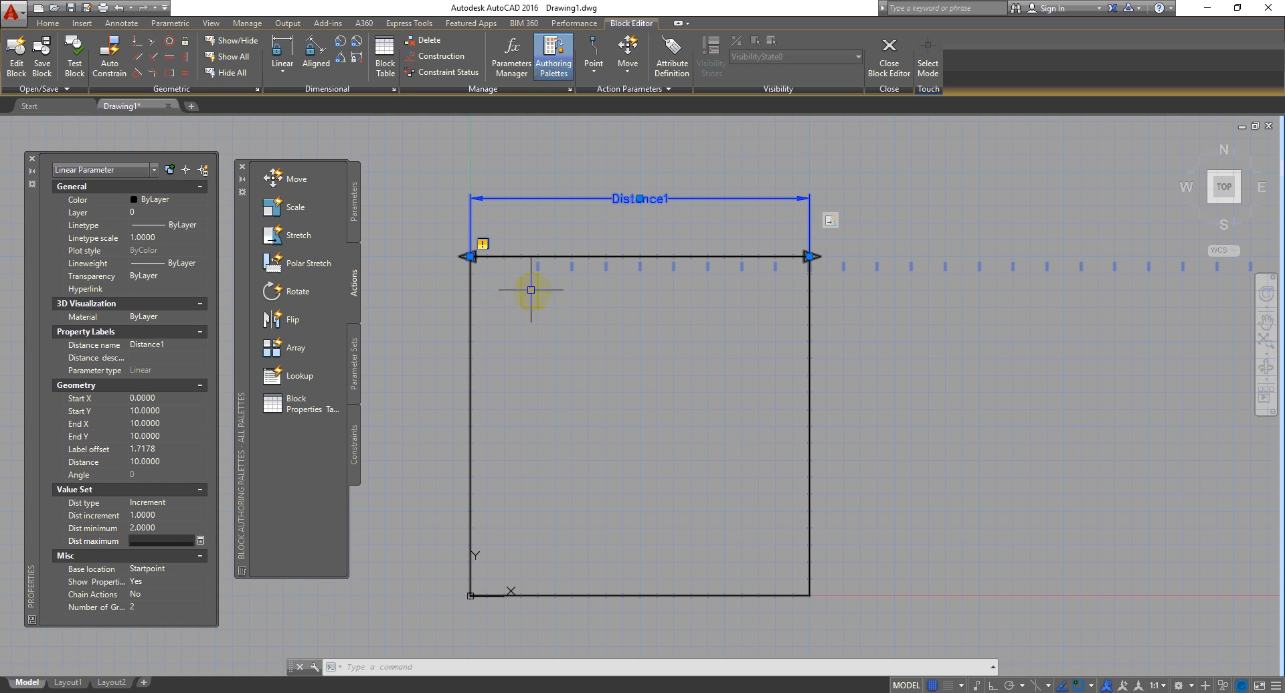
left_click(136, 535)
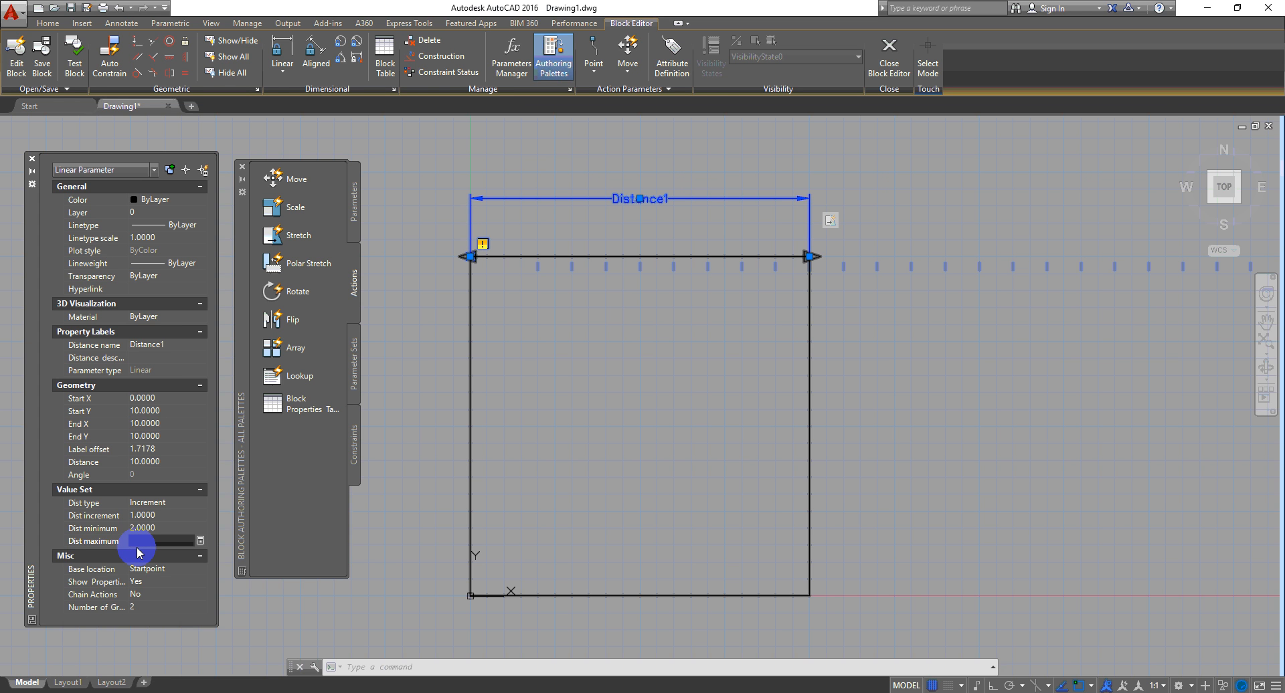
key("Return")
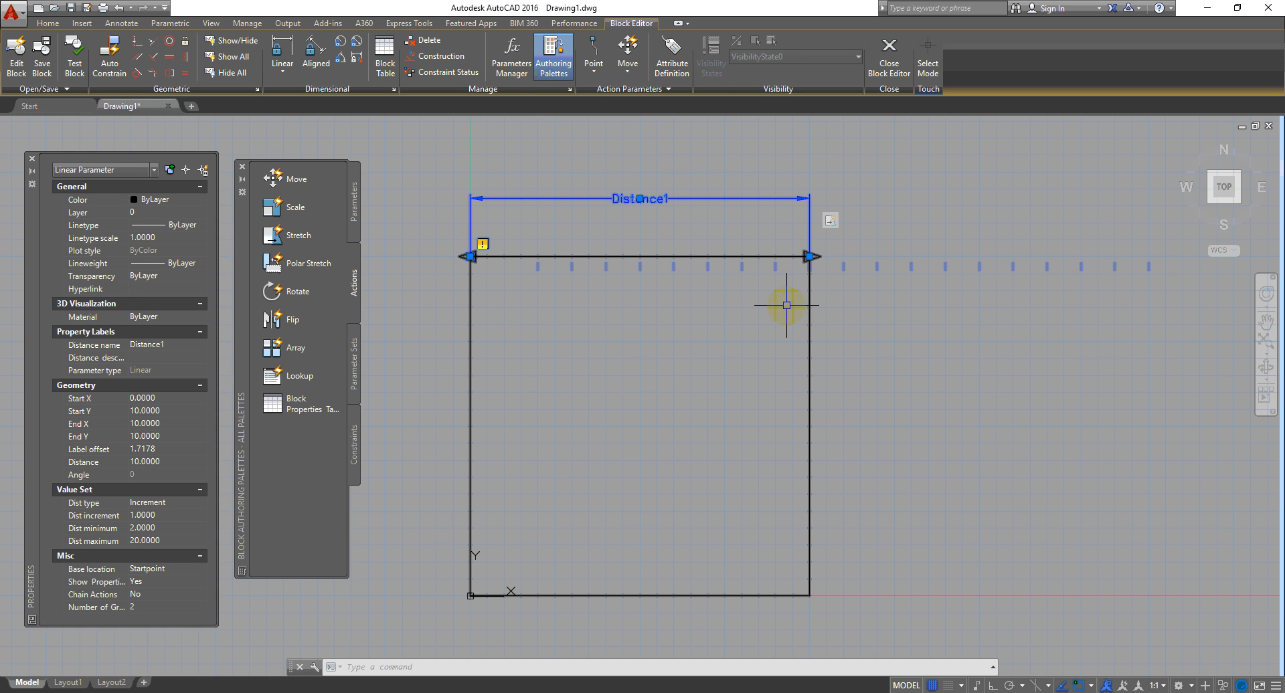
Step: Close the block editor and save the changes to the block's distance limits
scroll(712, 326, "down", 2)
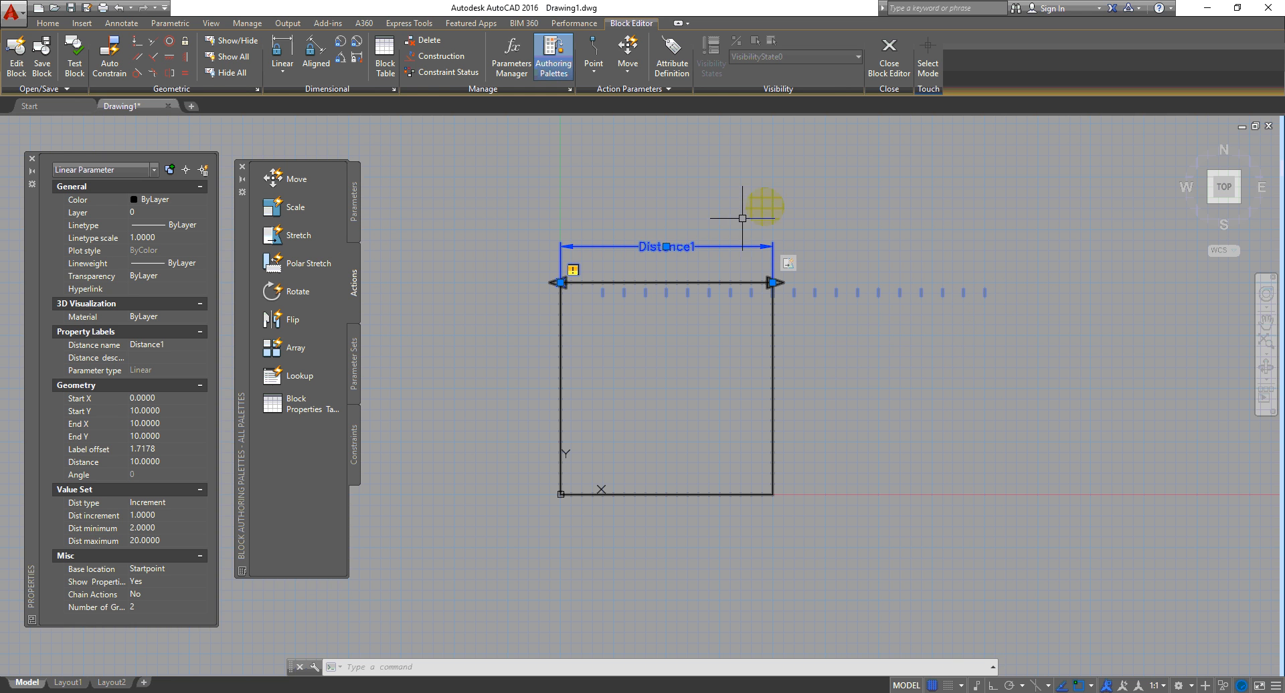
left_click(901, 61)
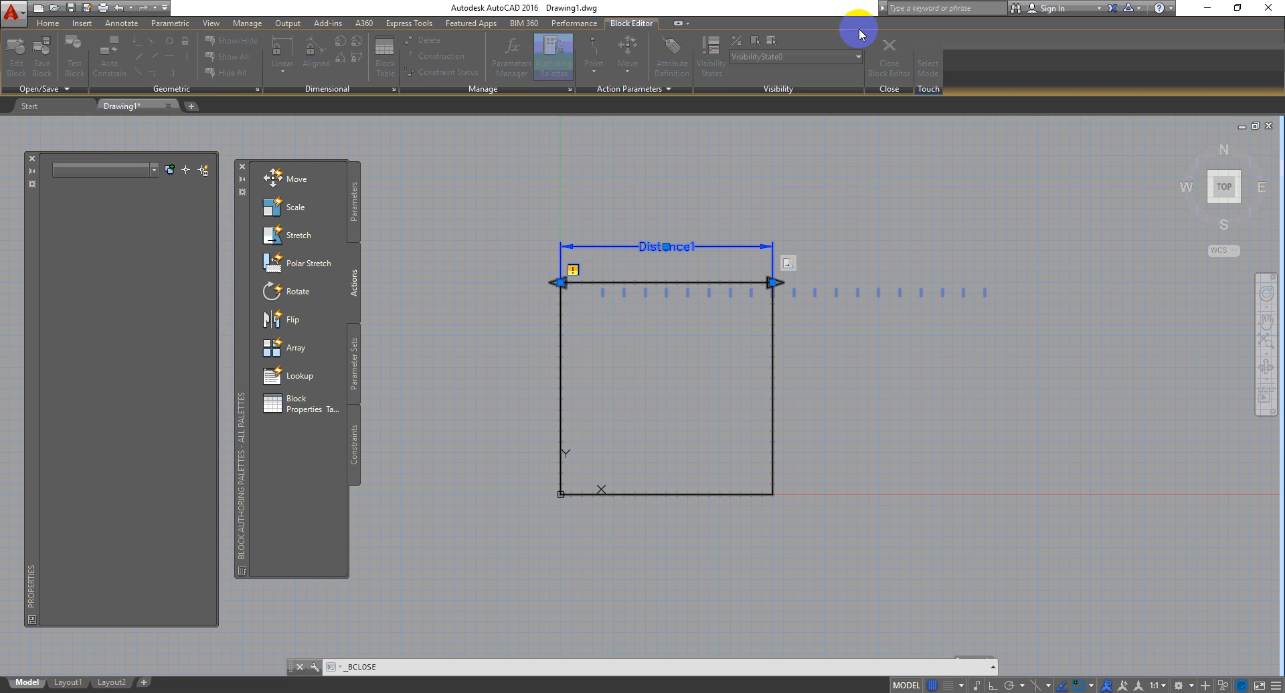
left_click(531, 336)
Step: Reset the block reference and try stretching it horizontally with its Distance1 grip within the set limits
left_click(941, 364)
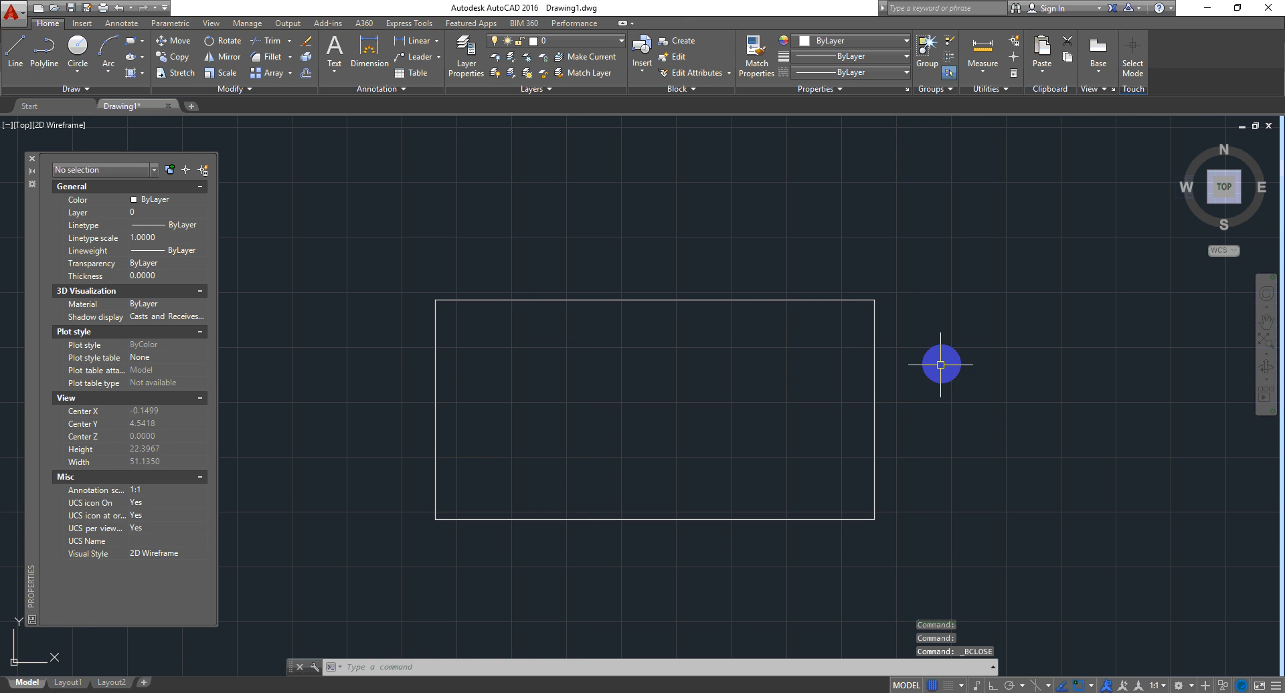
left_click(786, 385)
right_click(700, 199)
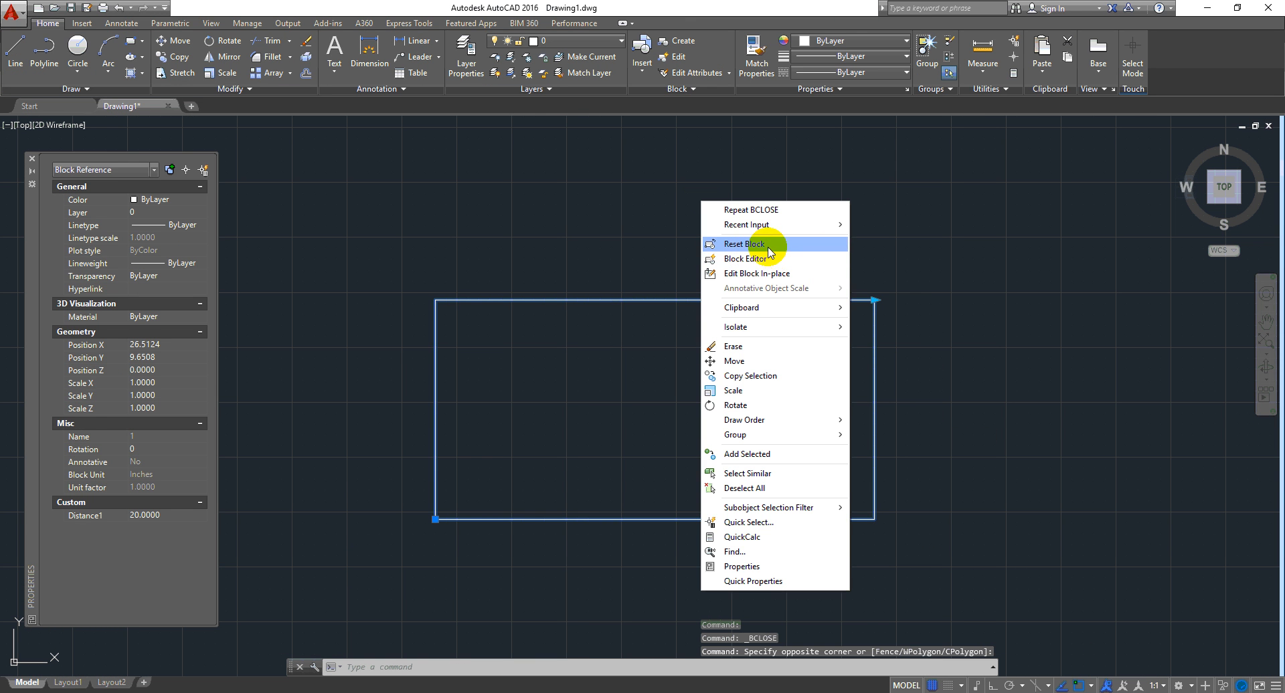
left_click(765, 245)
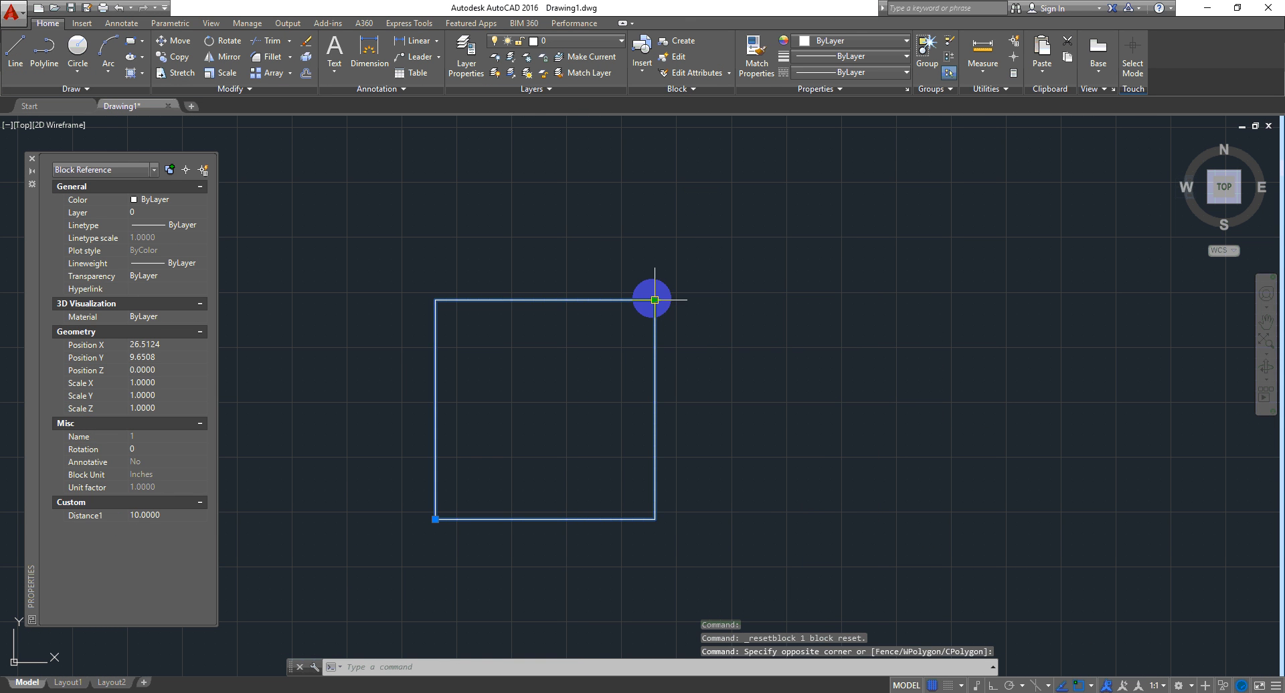
left_click(657, 302)
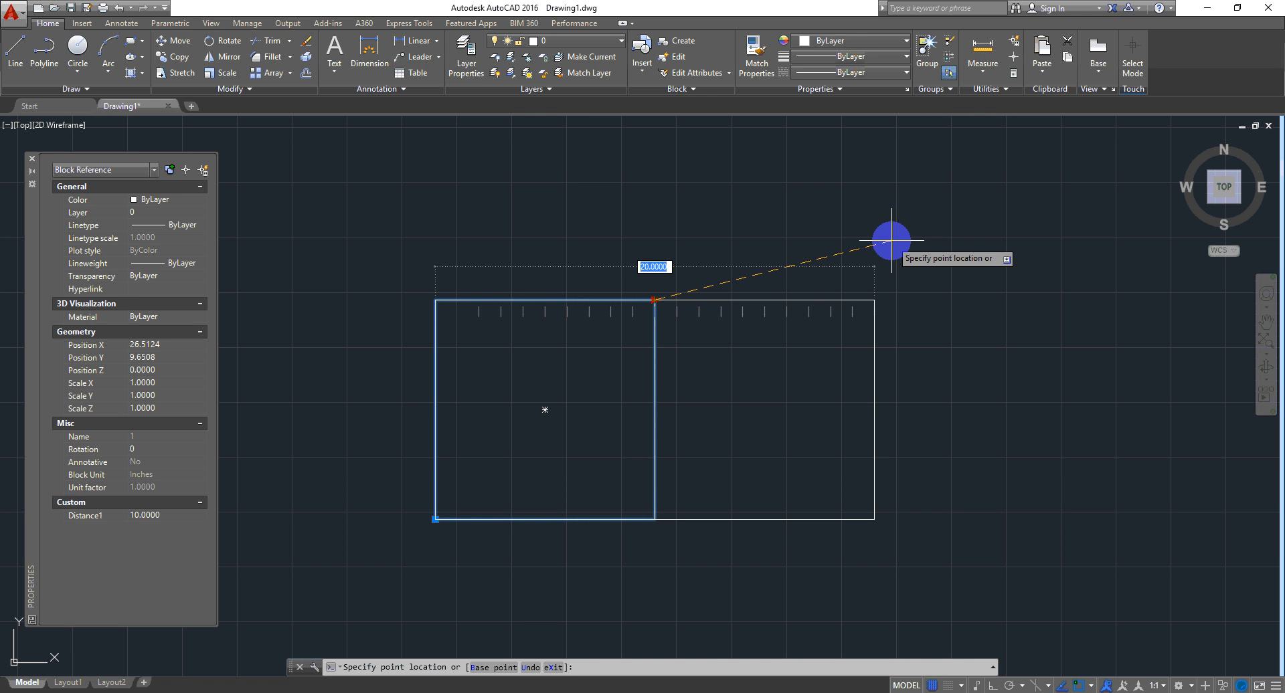
key("Escape")
Step: Reopen the reset block in the block editor and select its Distance1 parameter
right_click(735, 249)
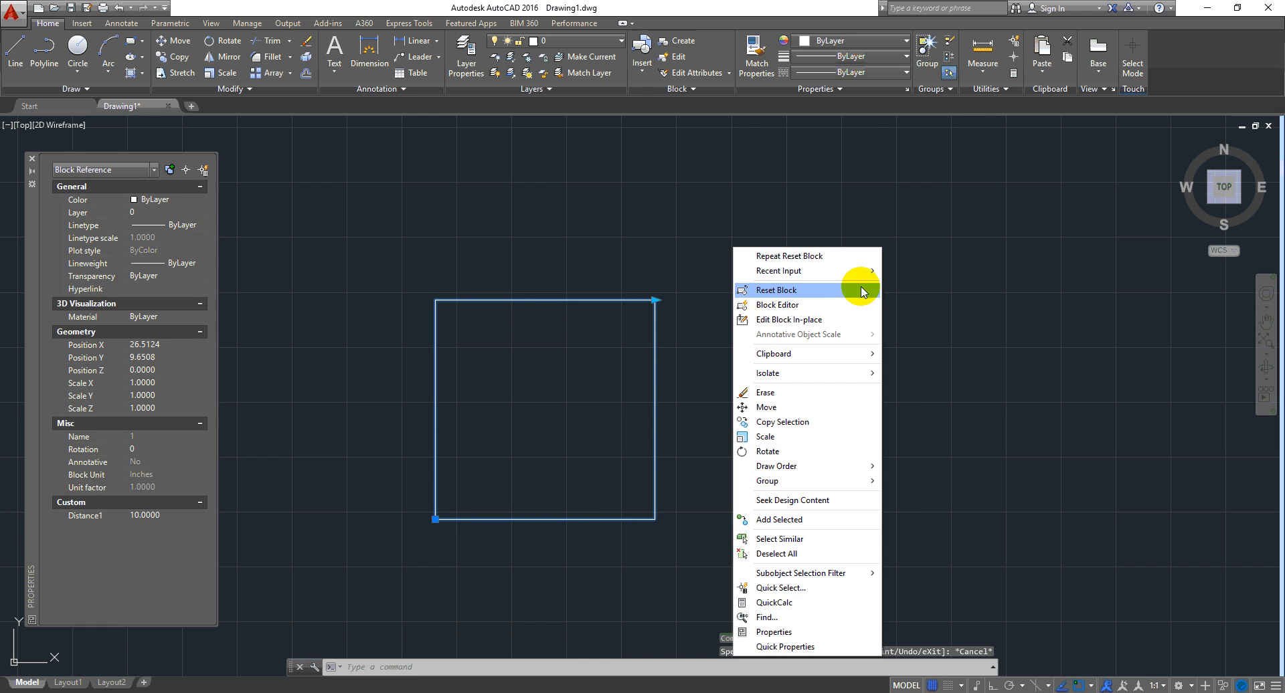
left_click(811, 304)
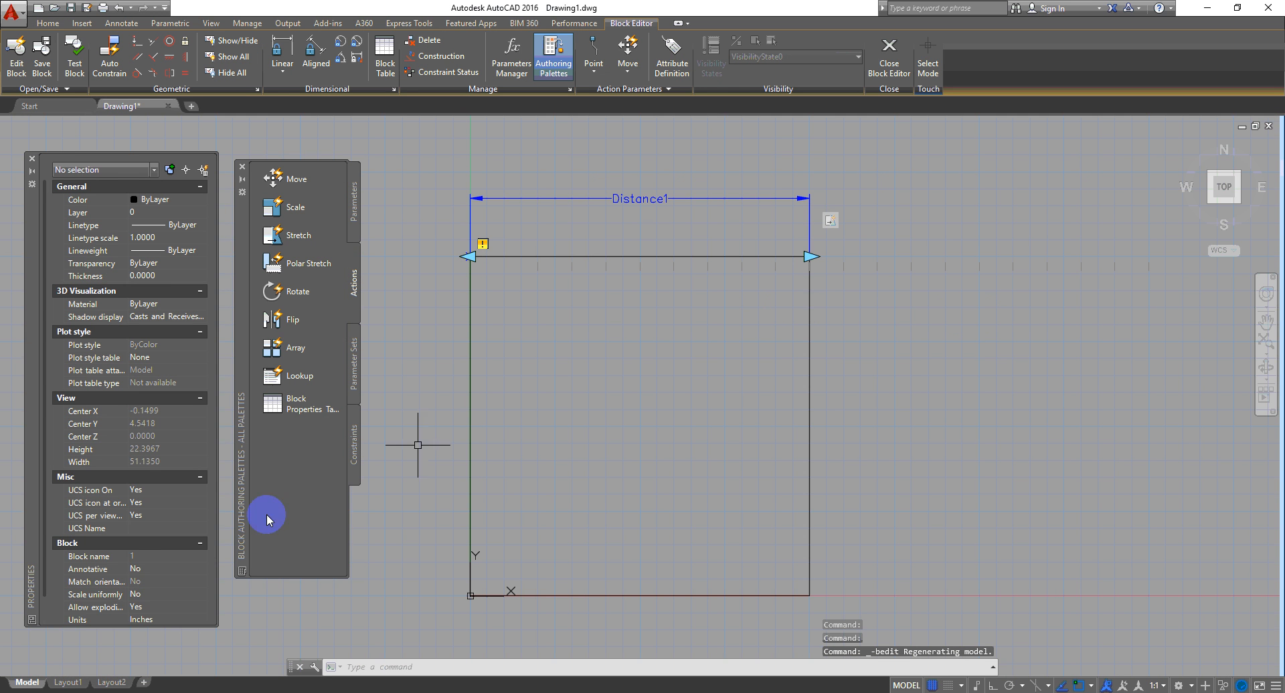
left_click(819, 194)
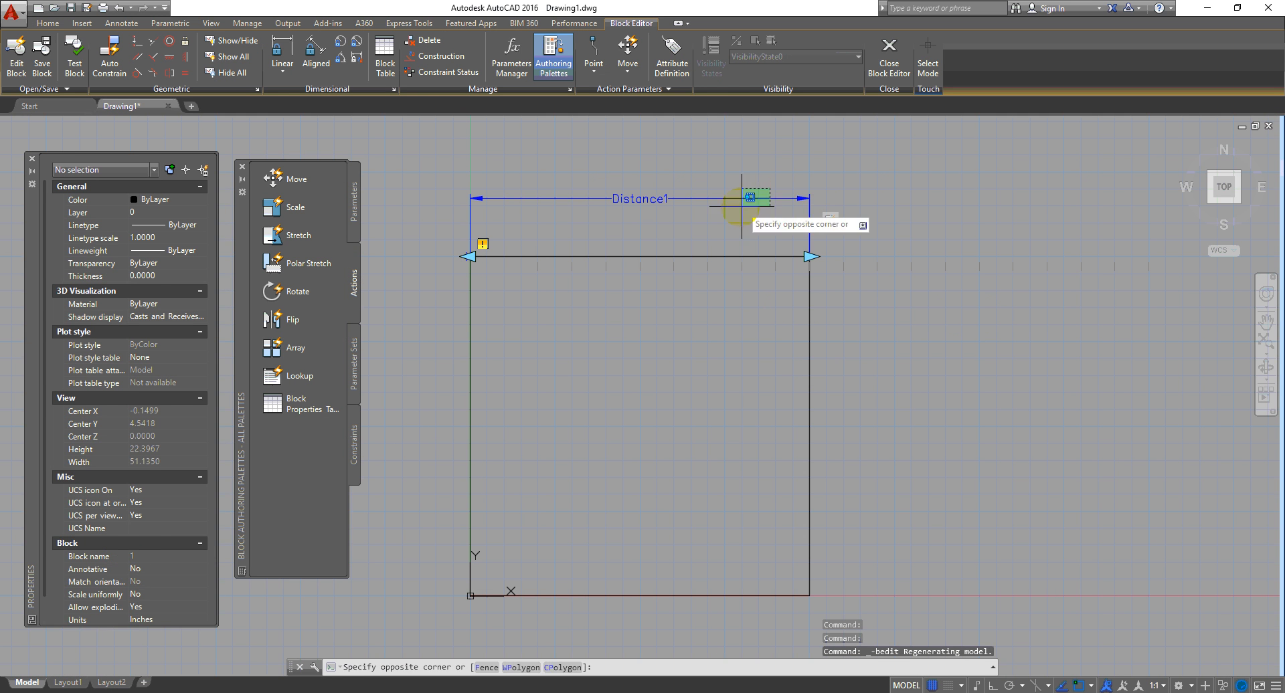
left_click(731, 215)
left_click(146, 527)
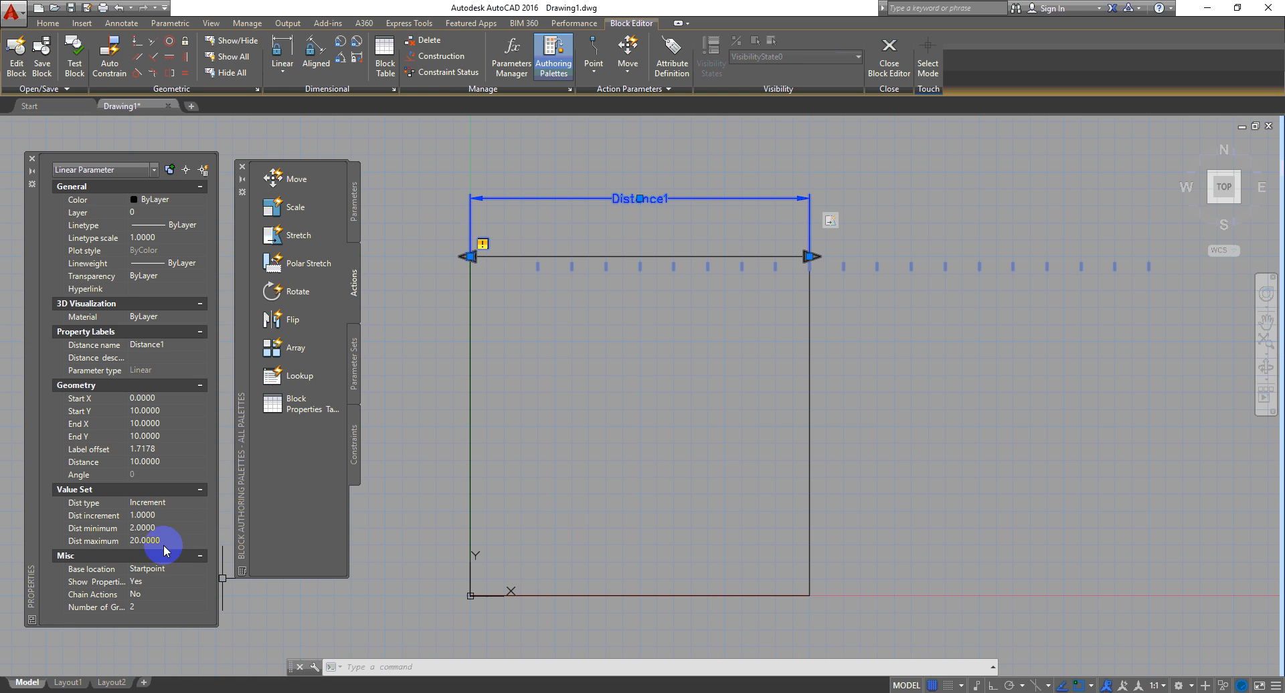
Step: Change the Distance1 parameter's distance type to List
middle_click_drag(848, 412, 815, 334)
scroll(802, 377, "down", 1)
middle_click_drag(802, 377, 785, 440)
left_click(743, 295)
left_click(697, 258)
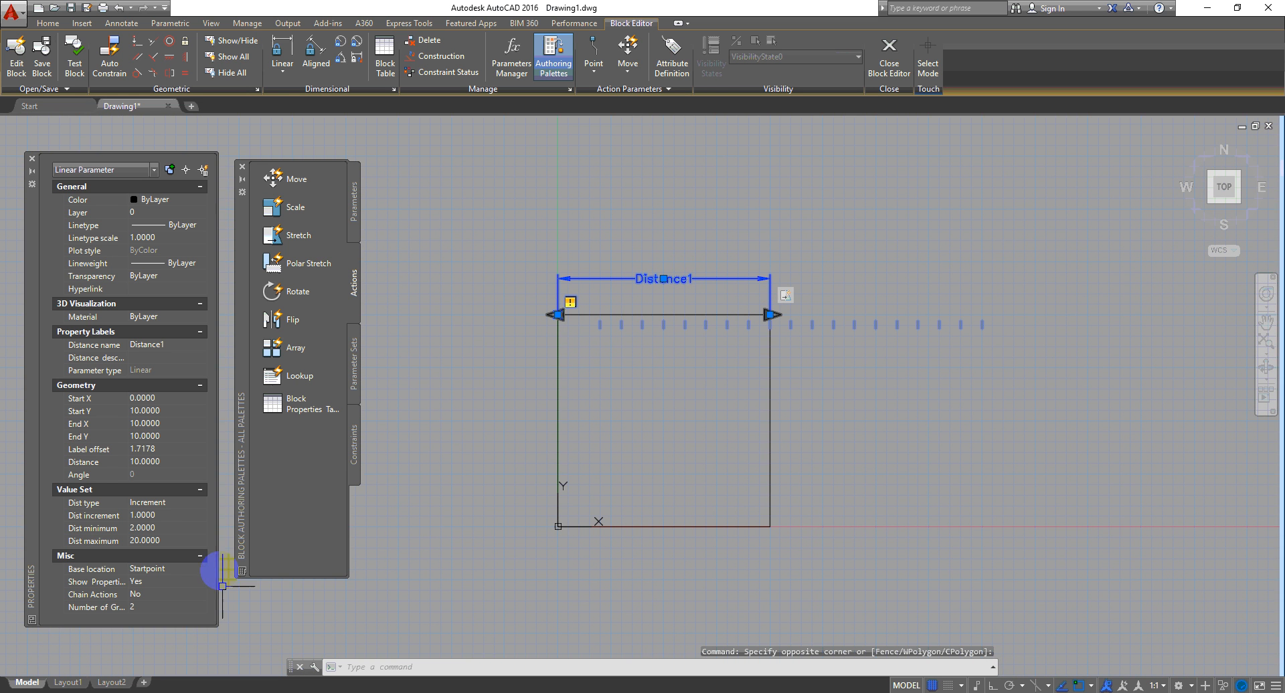
left_click(201, 503)
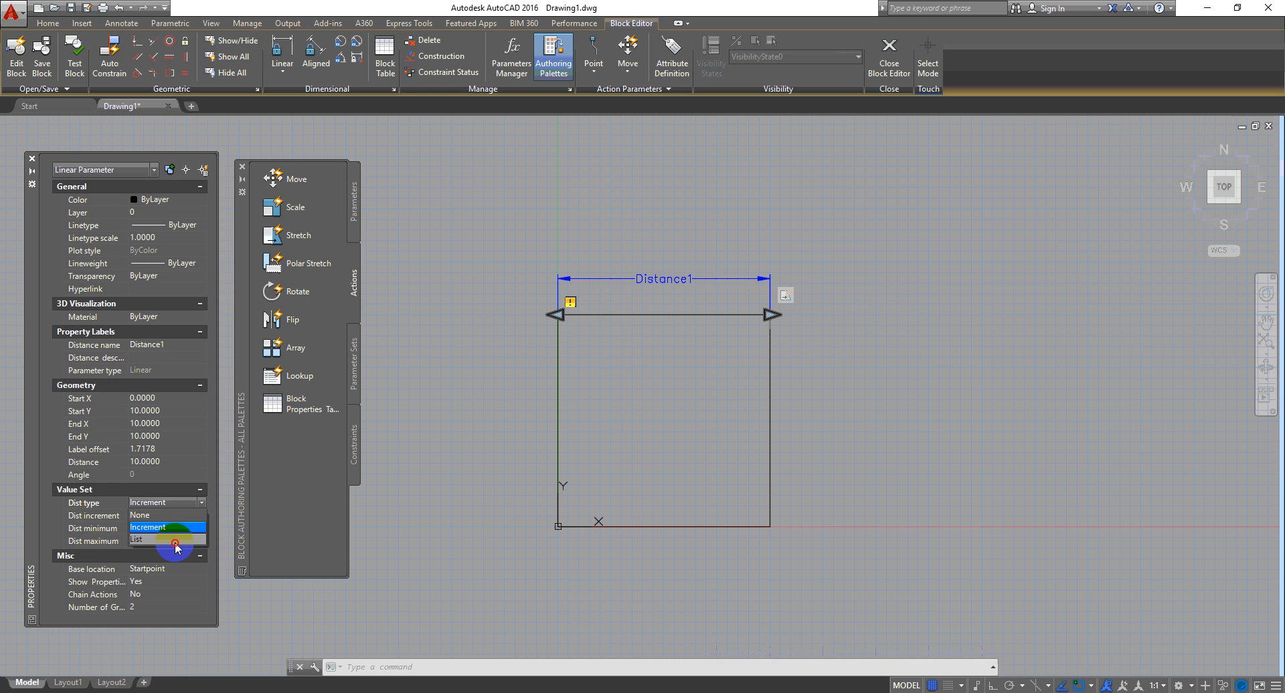
left_click(179, 539)
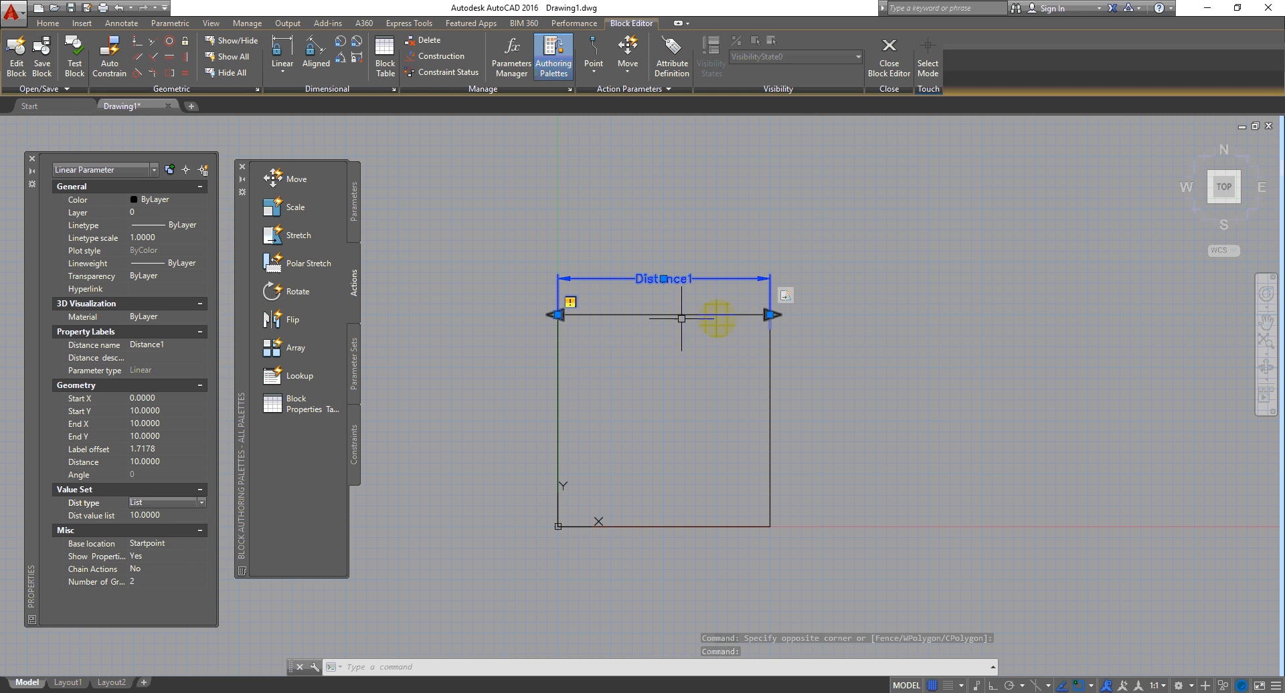
Step: Add the distances 5, 6, 9 and 12 to the Distance1 parameter's value list
left_click(181, 516)
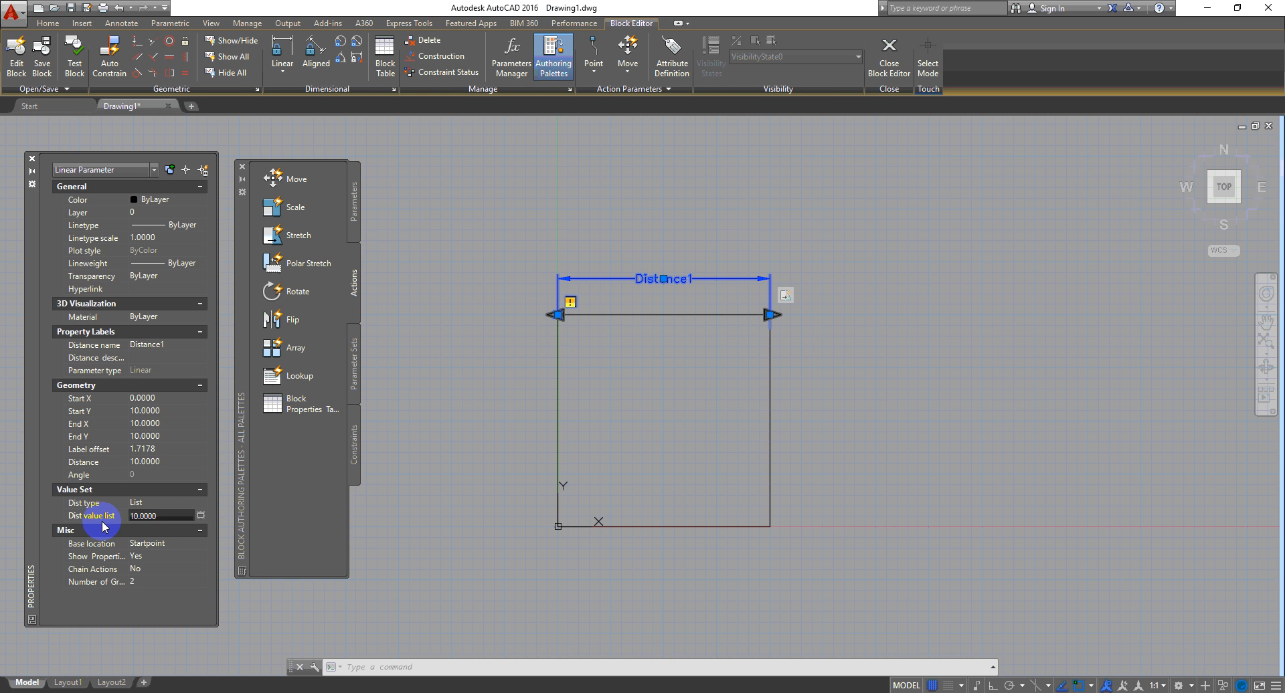
left_click(201, 517)
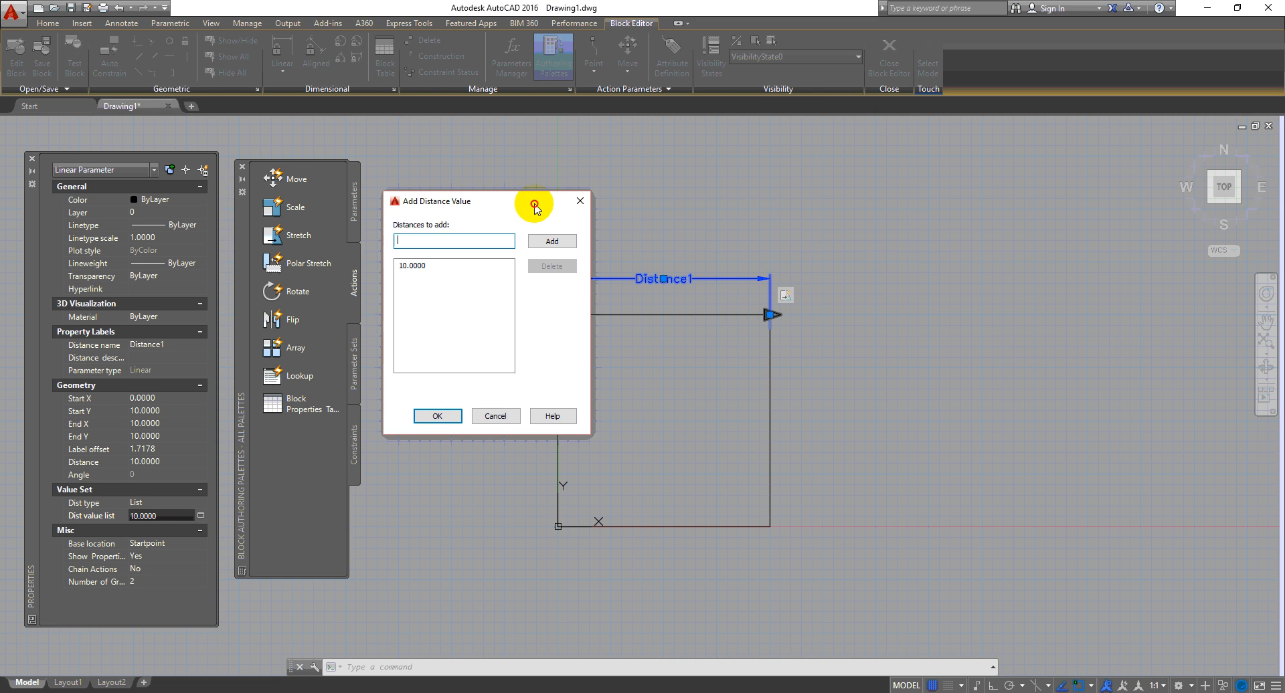
left_click_drag(534, 204, 568, 156)
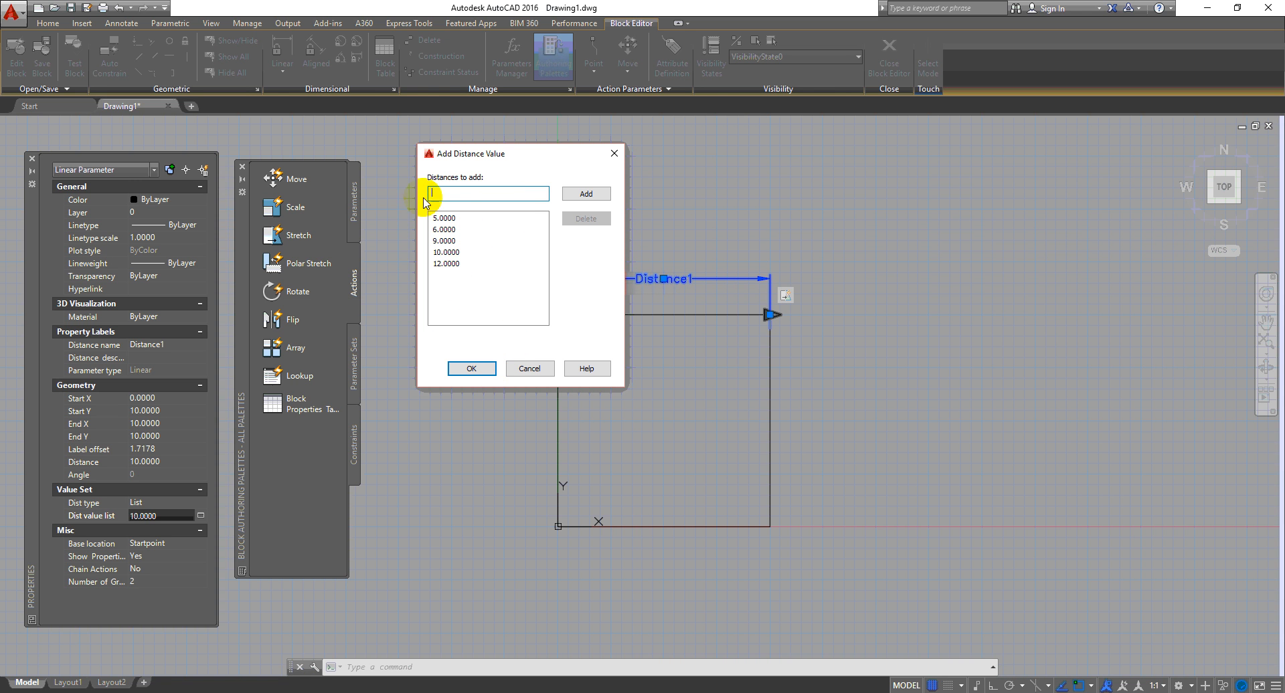
left_click_drag(565, 161, 1001, 184)
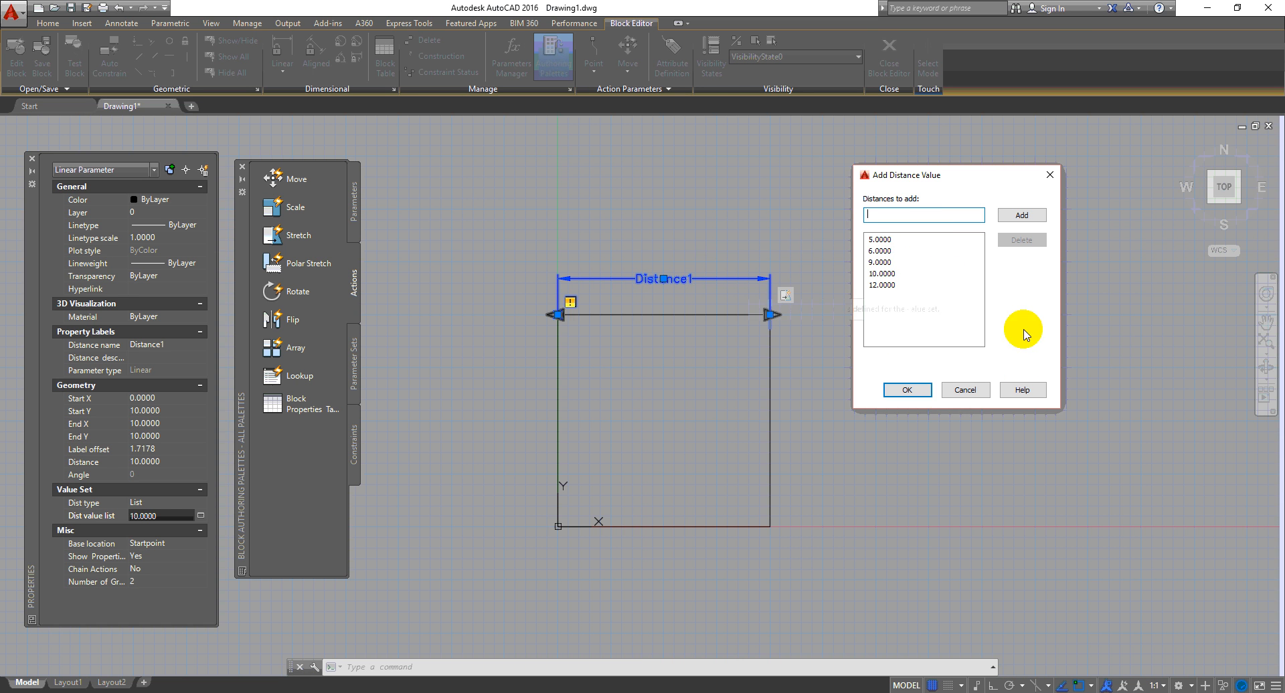
left_click(913, 390)
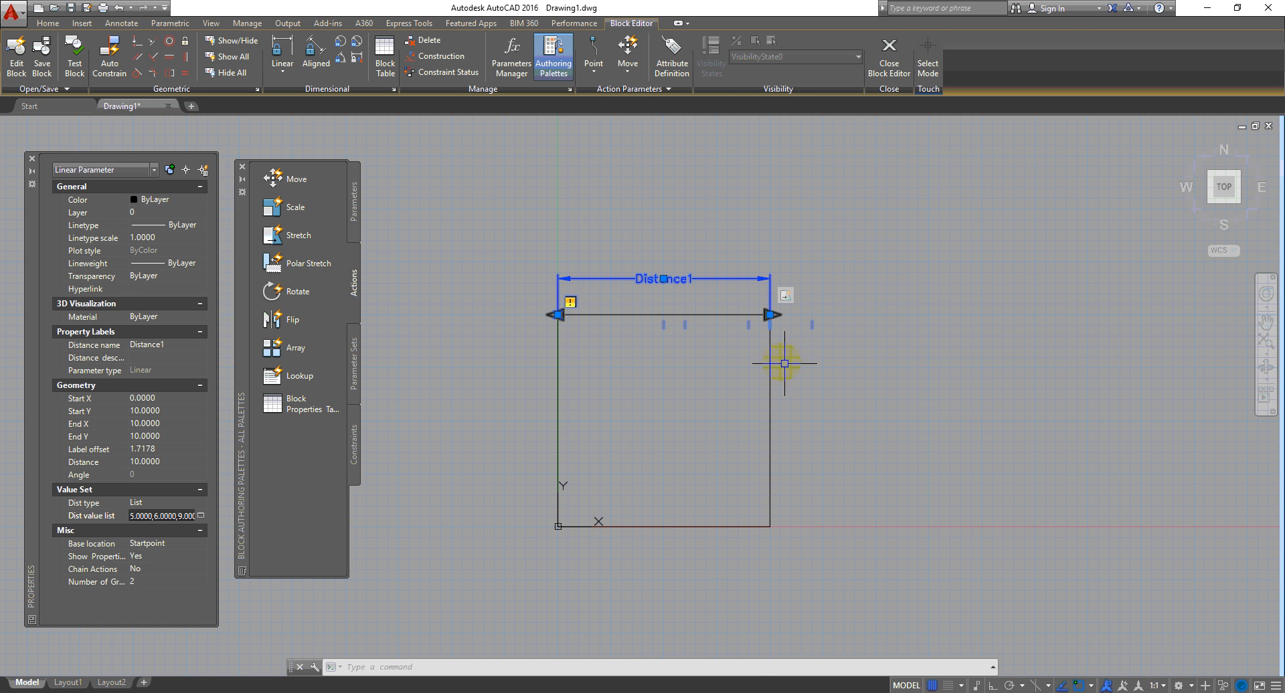
Step: Close the block editor and save the block with its distance value list
scroll(777, 355, "up", 3)
mouse_move(766, 344)
middle_mouse_down()
mouse_move(918, 384)
mouse_move(1109, 402)
middle_mouse_up()
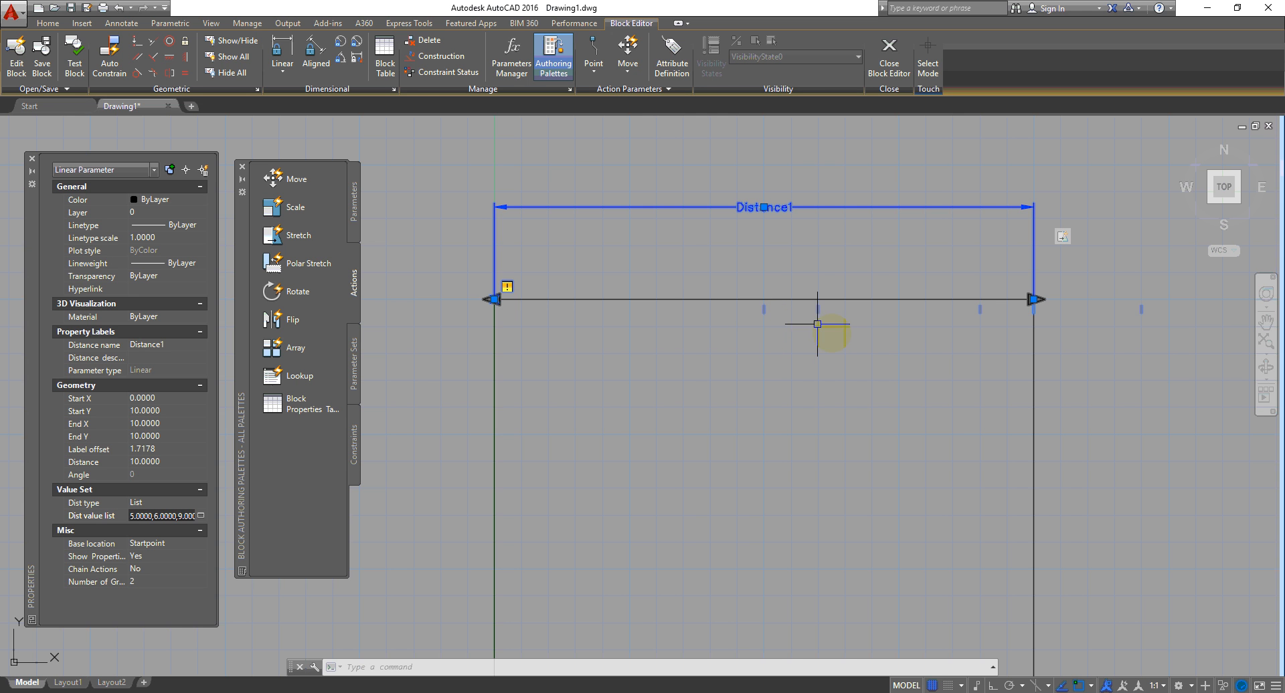
left_click(900, 70)
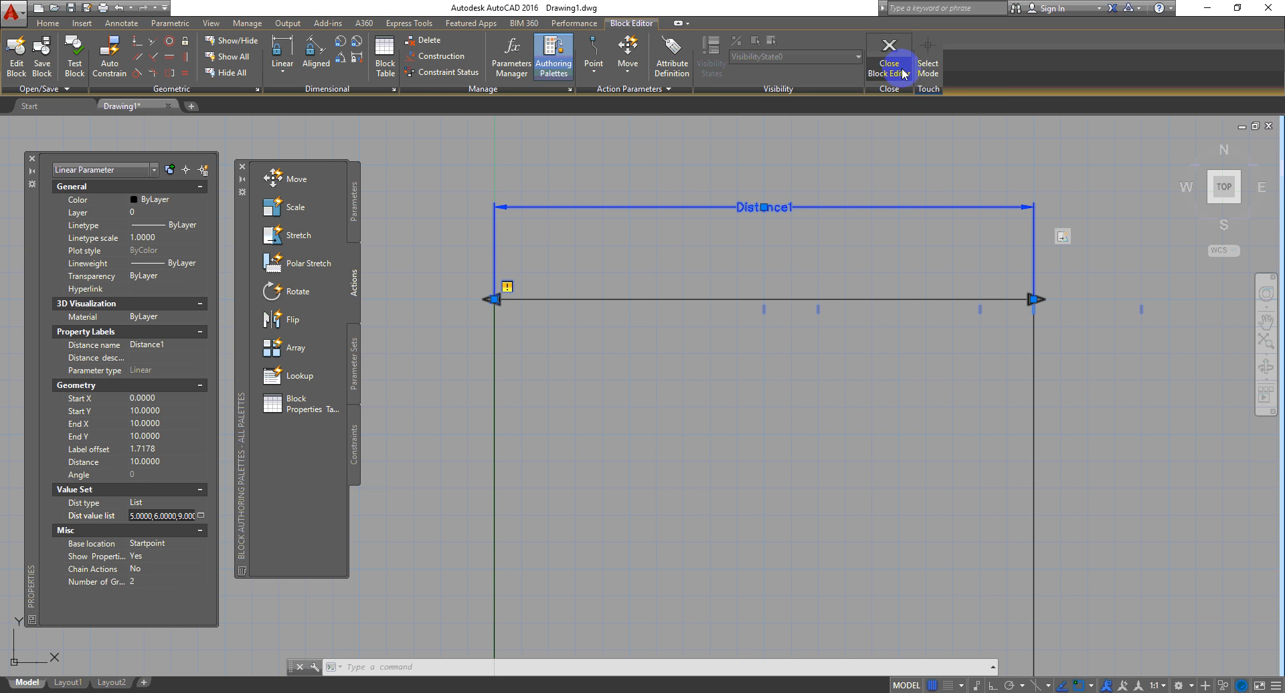
left_click(574, 343)
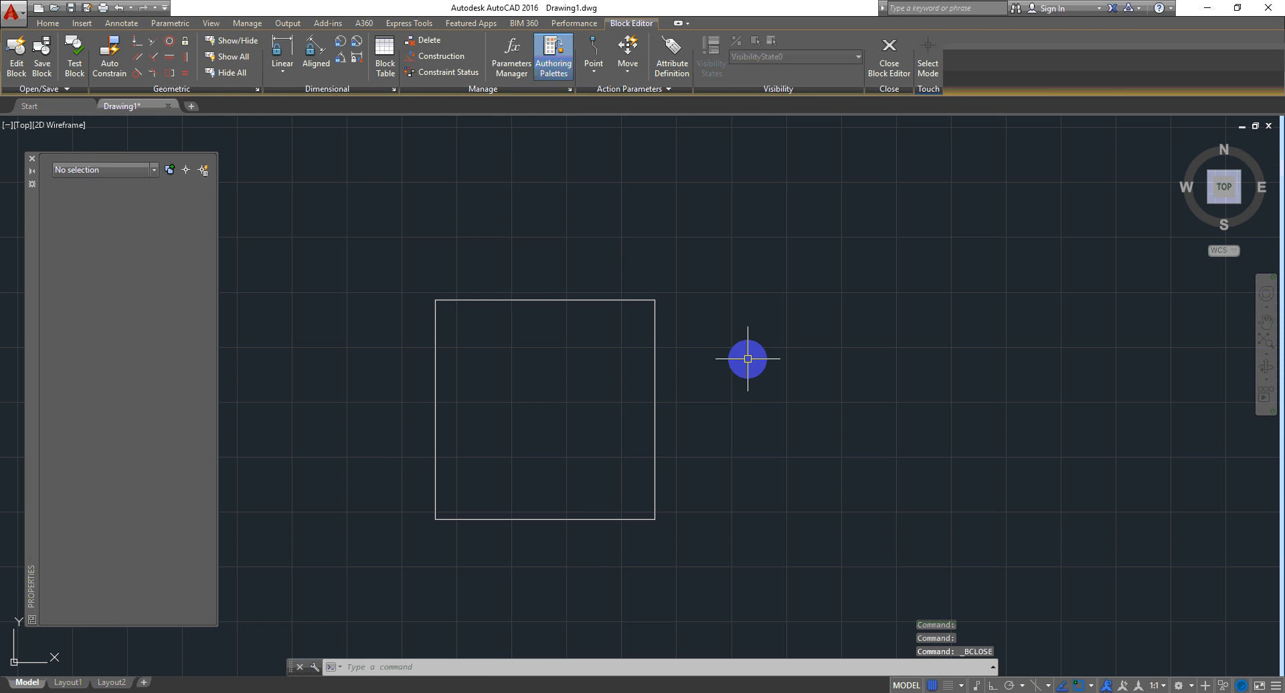
Step: Stretch the block reference horizontally with its Distance1 grip to the listed length of 12
left_click(751, 302)
left_click(623, 375)
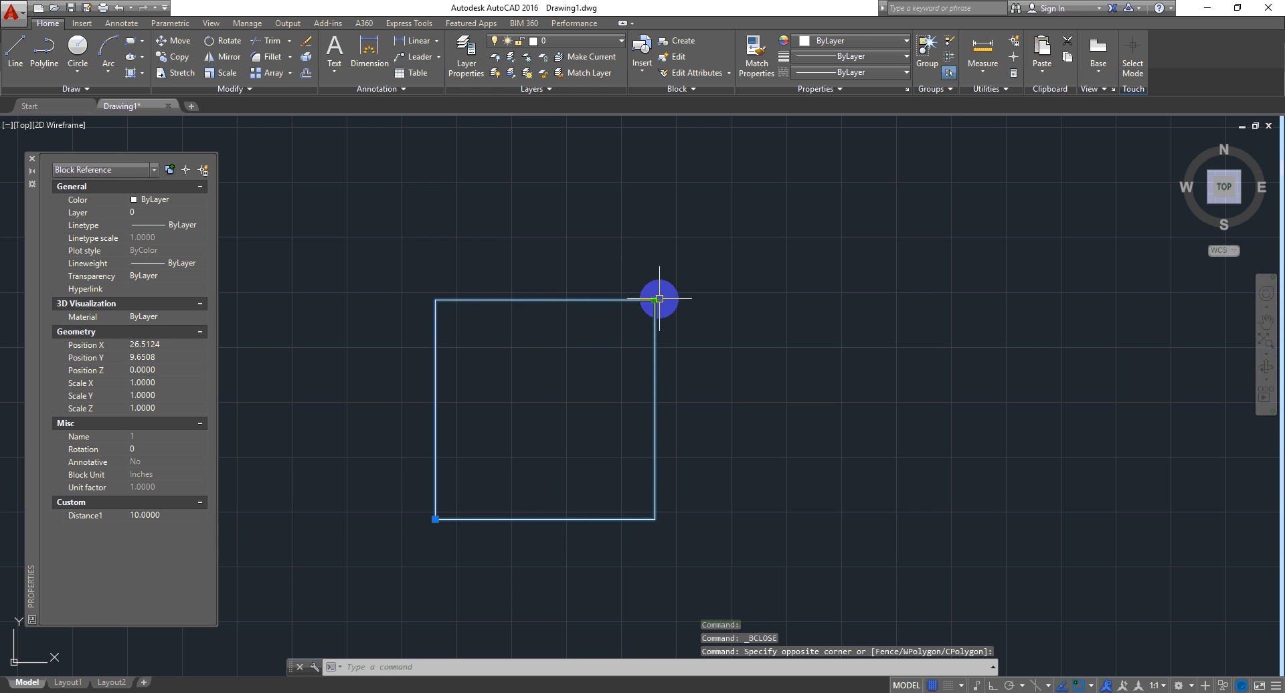
left_click(659, 299)
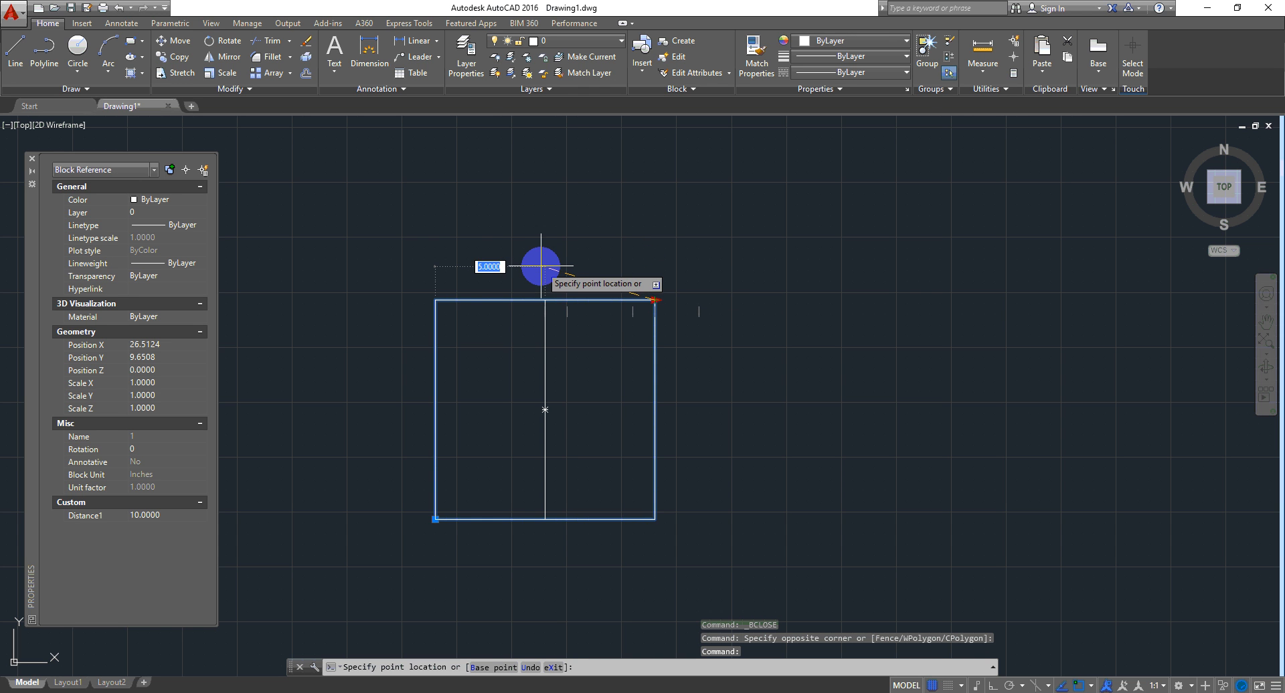
scroll(540, 266, "up", 2)
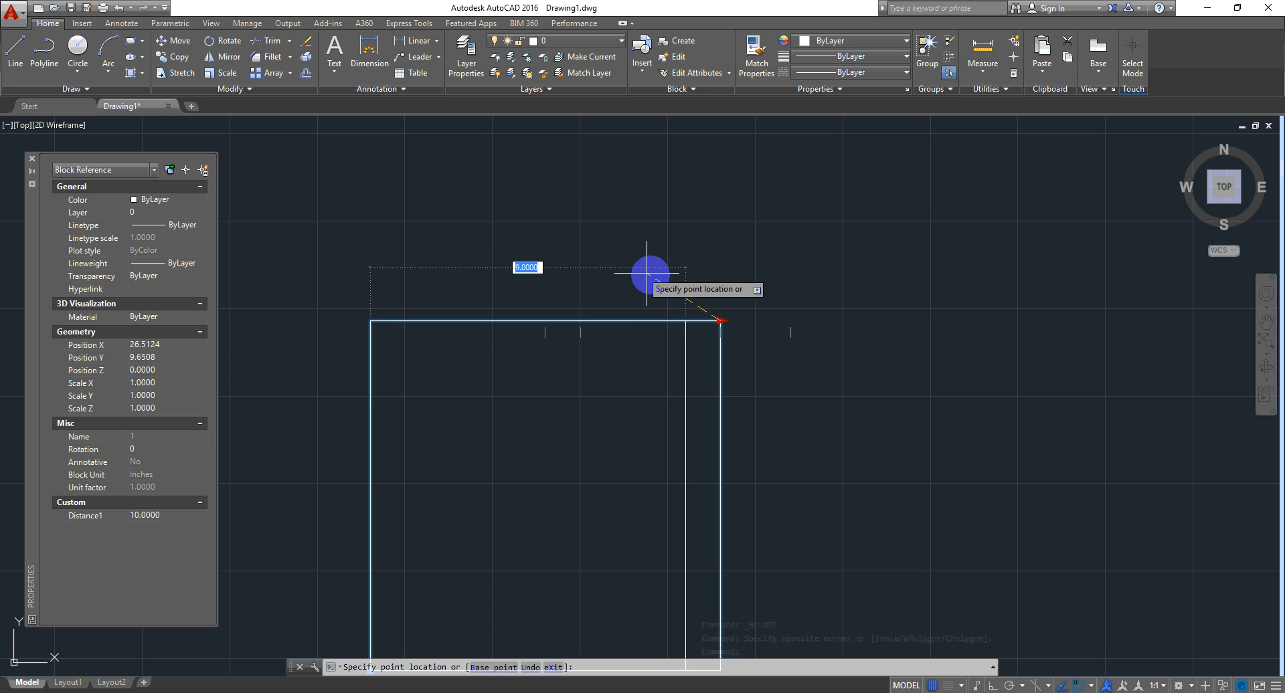
left_click(791, 283)
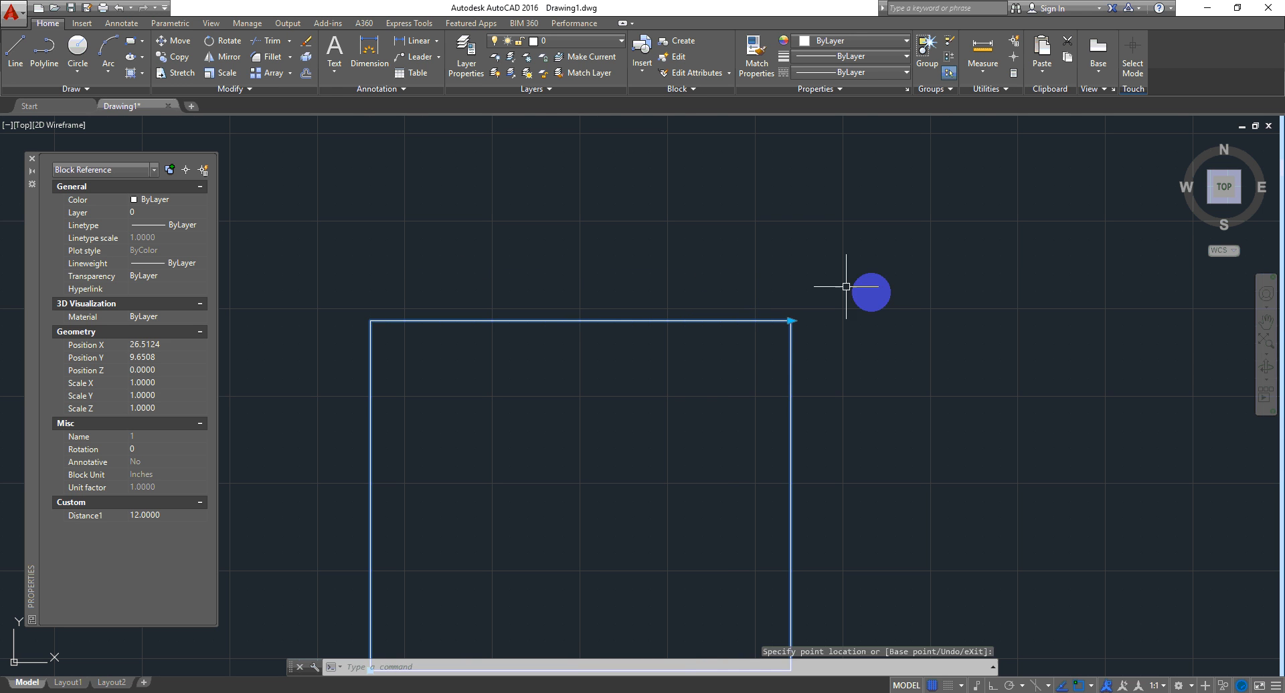
Step: Examine the selectable Distance1 values in the block reference's custom properties
middle_click_drag(828, 361, 940, 232)
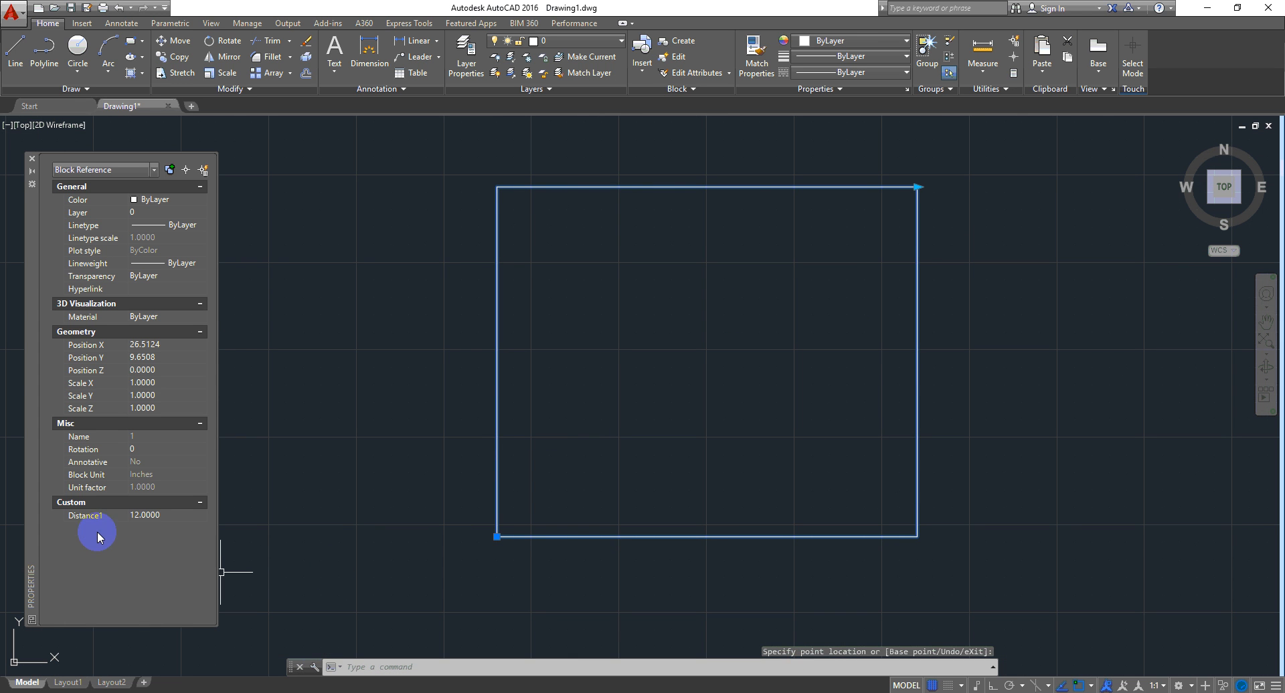
left_click(198, 517)
left_click(203, 515)
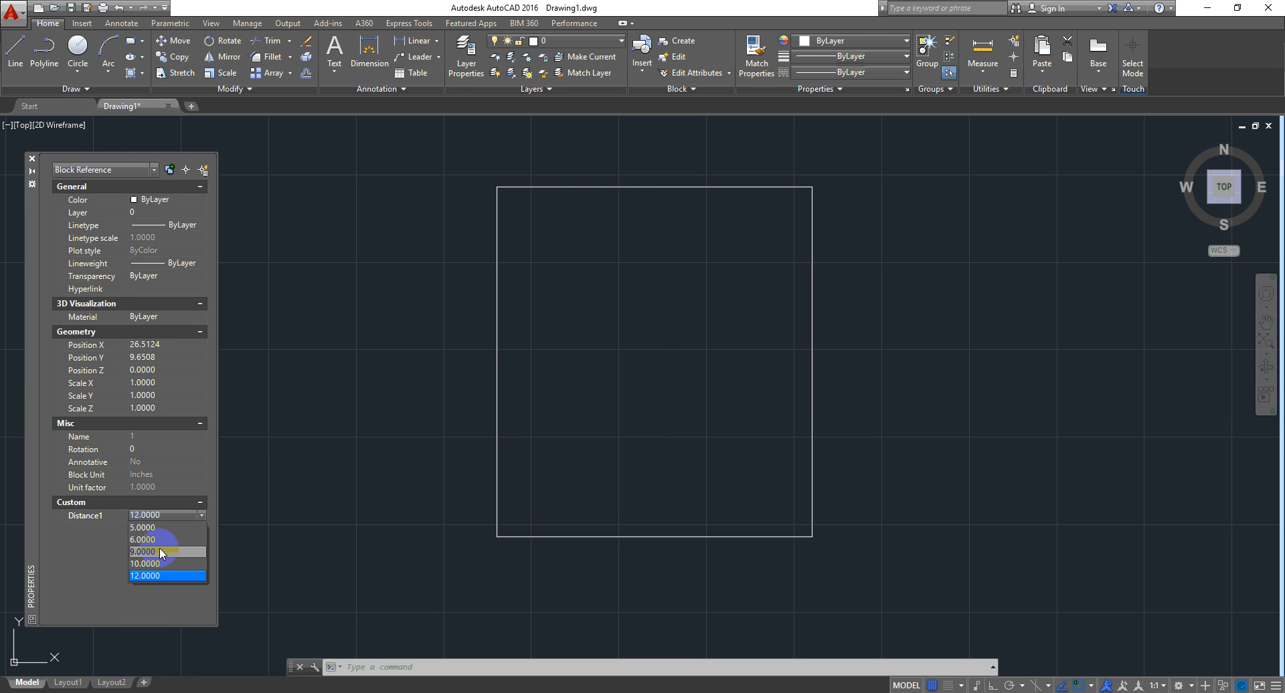
left_click(105, 564)
right_click(628, 266)
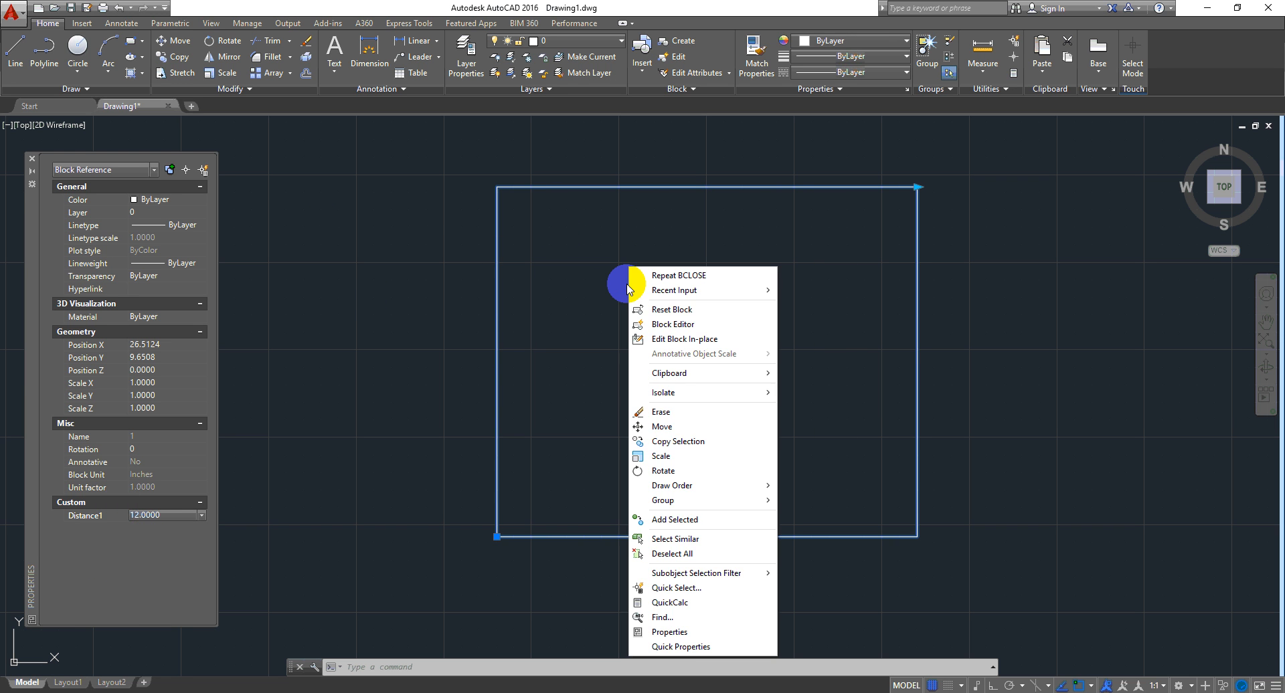
left_click(553, 253)
left_click(555, 279)
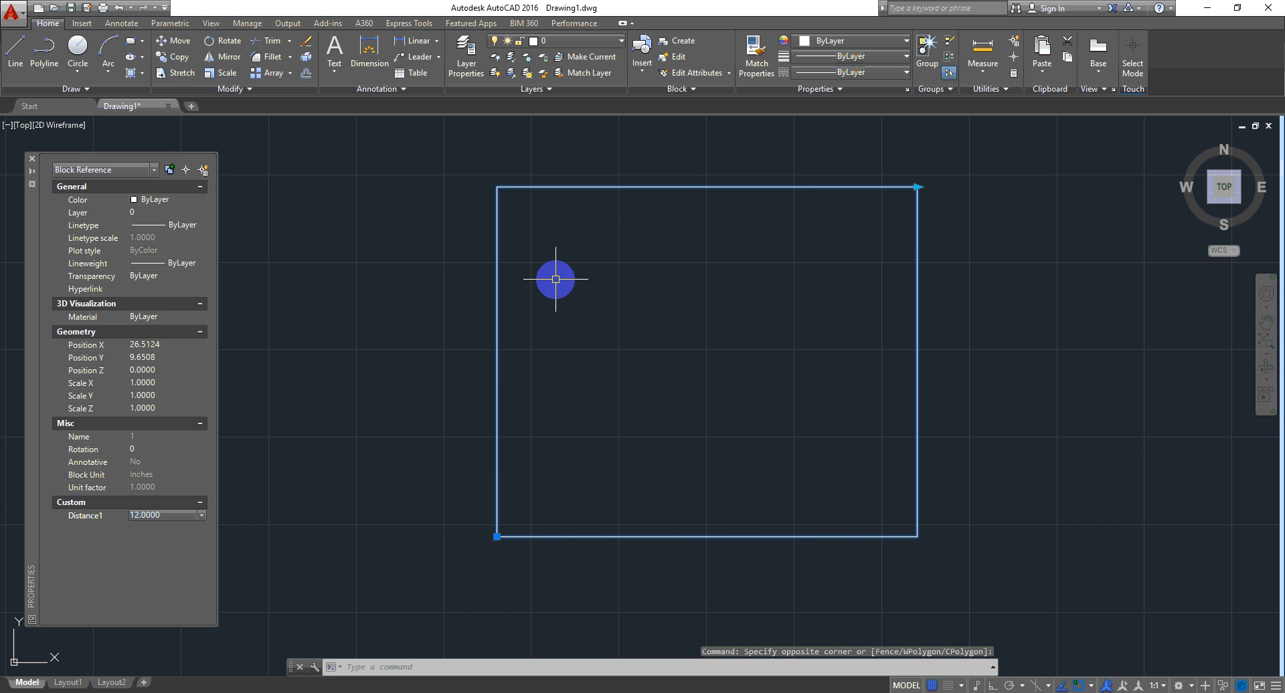